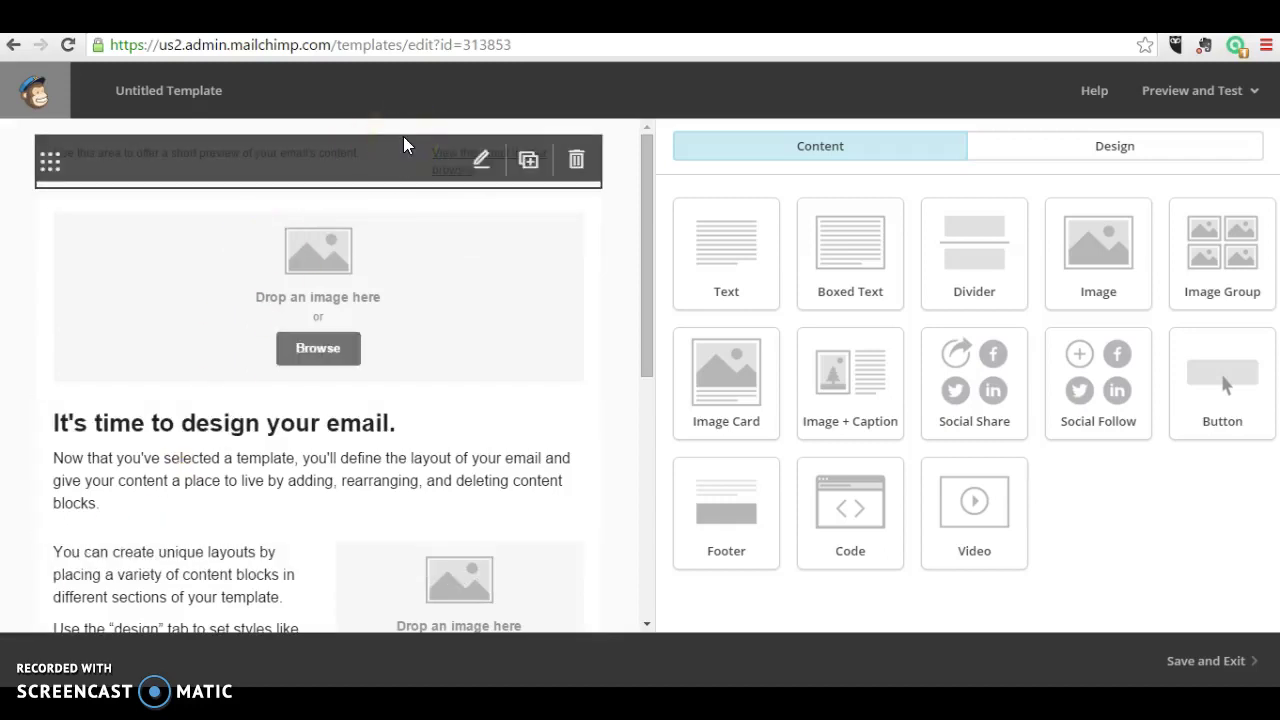
Step: Move the 'It's time to design your email' text block up to sit directly below the image placeholder
click(481, 160)
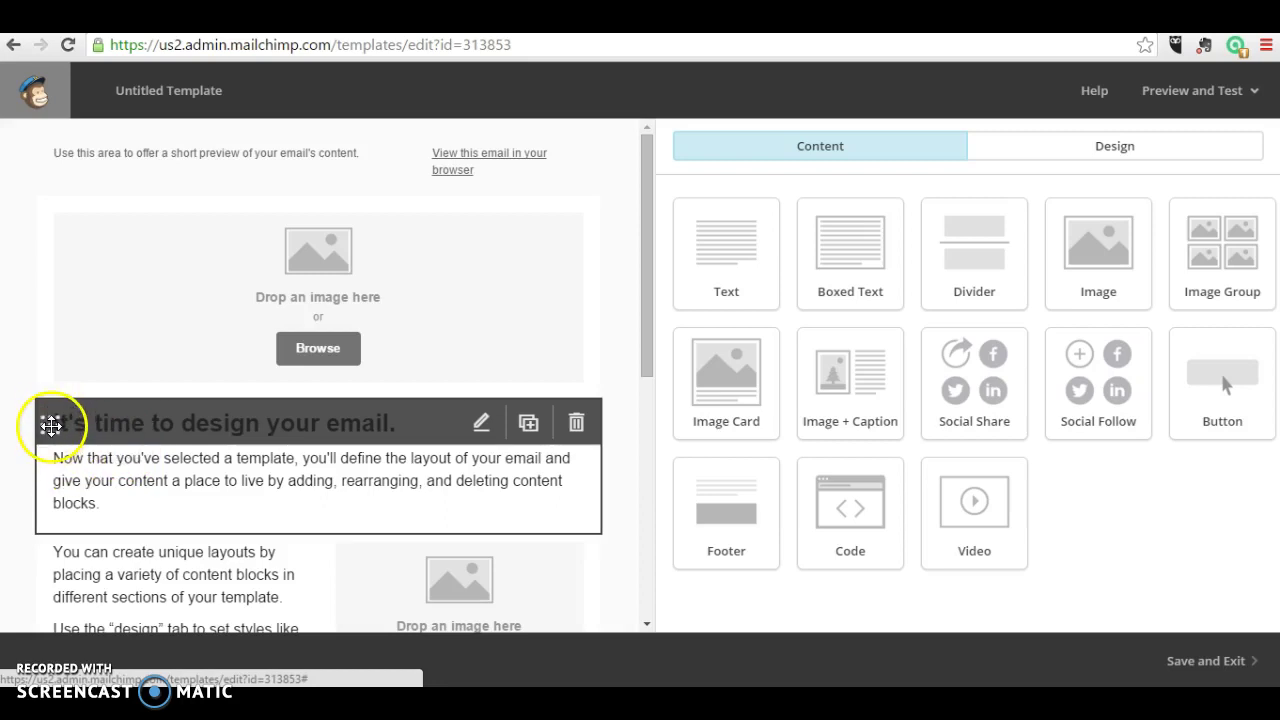
drag(50, 425, 43, 205)
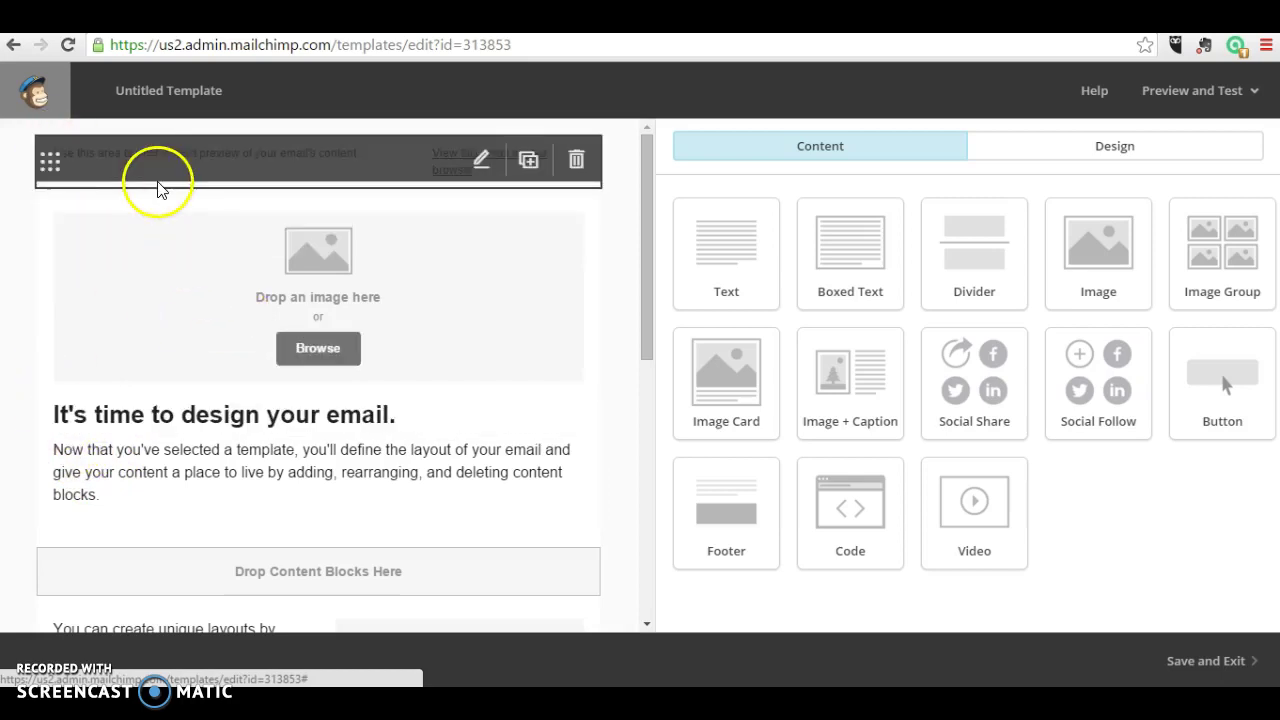
Step: Replace the preheader placeholder with 'What's happening at St Saviour's this week?' and save it
click(487, 164)
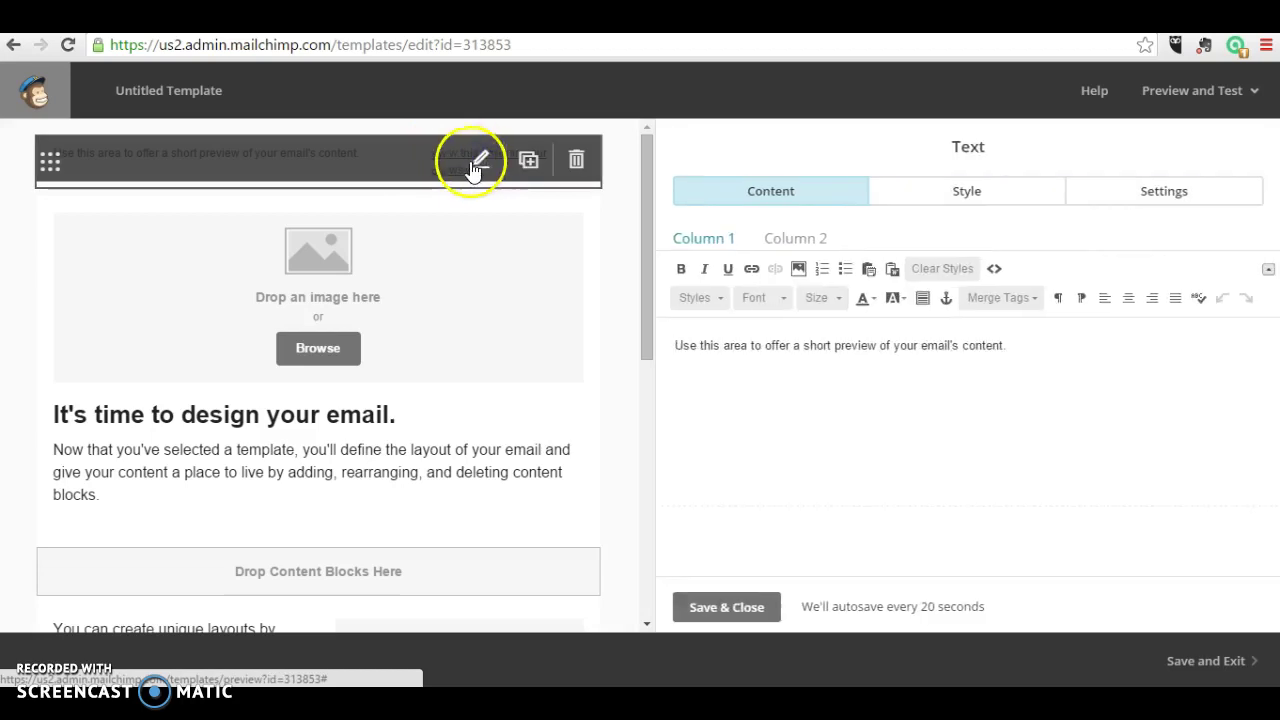
drag(1018, 346, 627, 360)
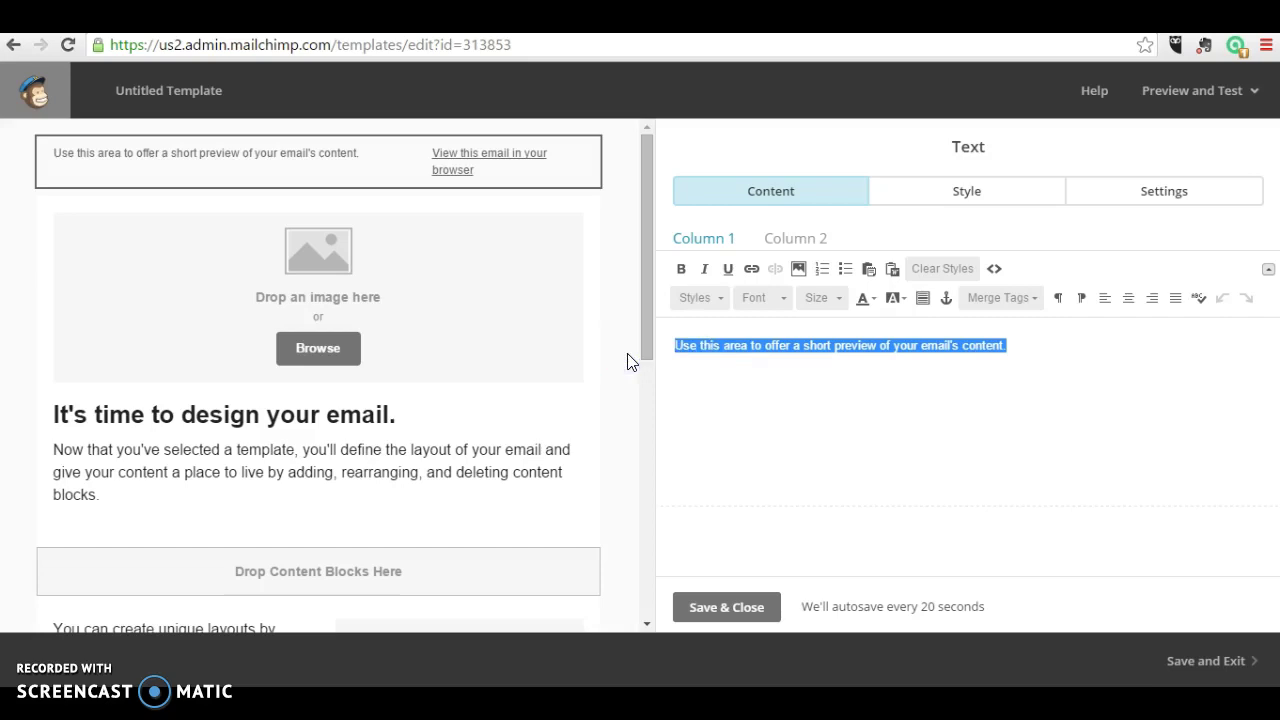
text(What)
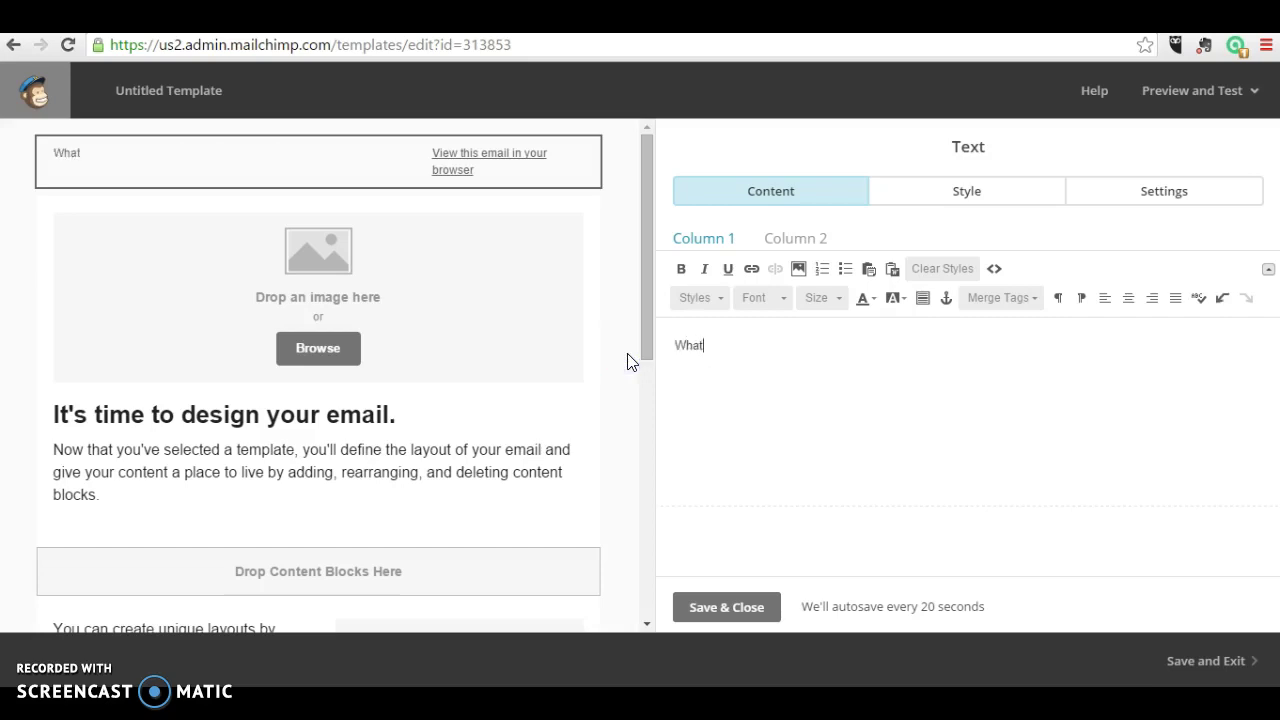
text('s happening at St Savio)
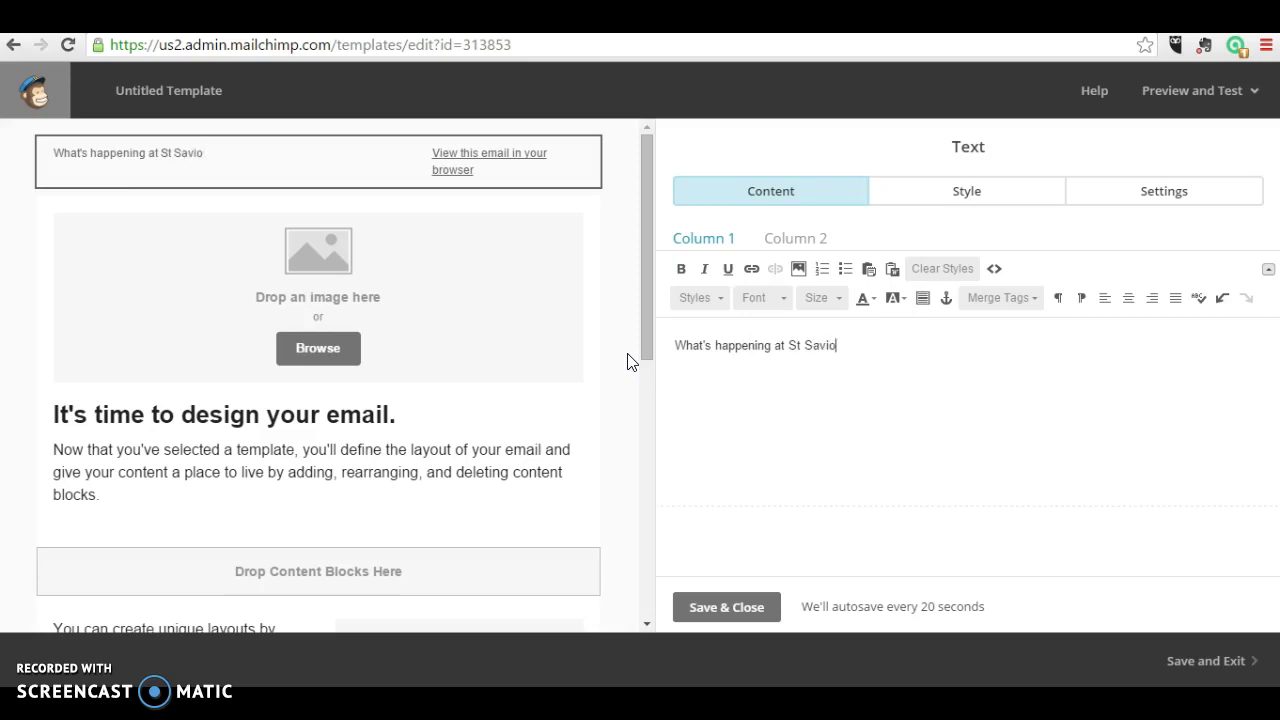
text( week?)
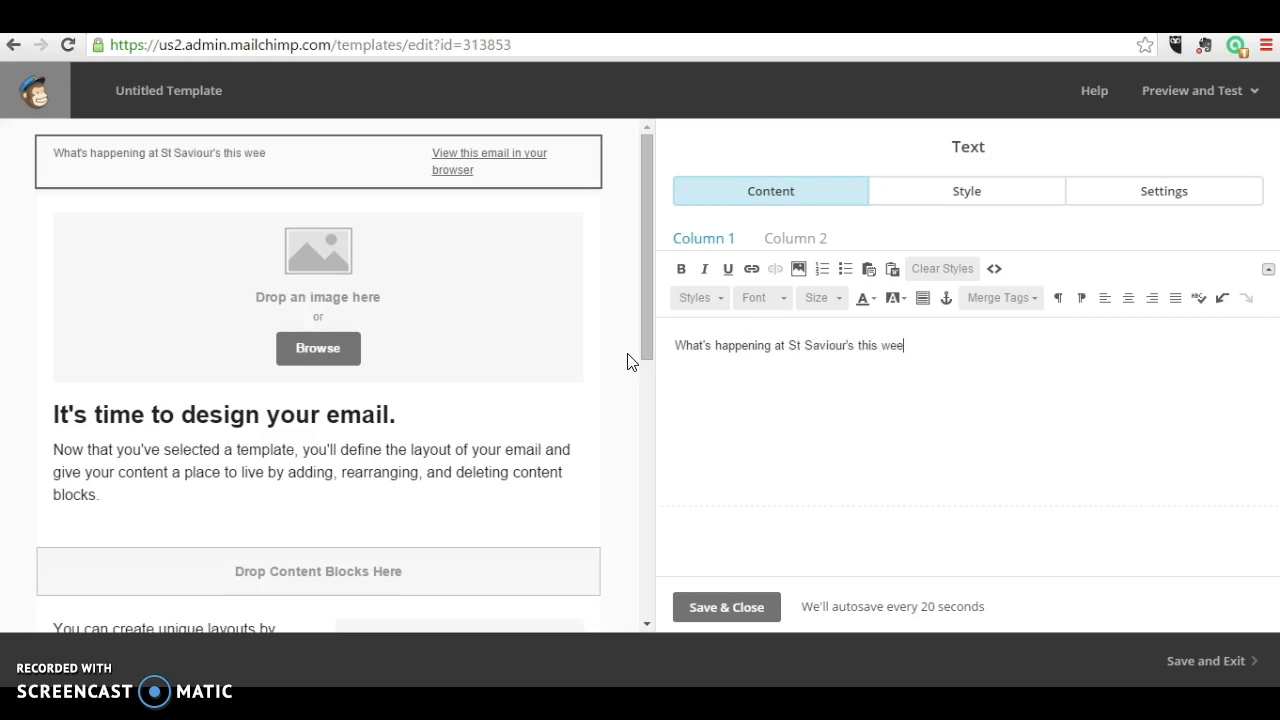
click(722, 606)
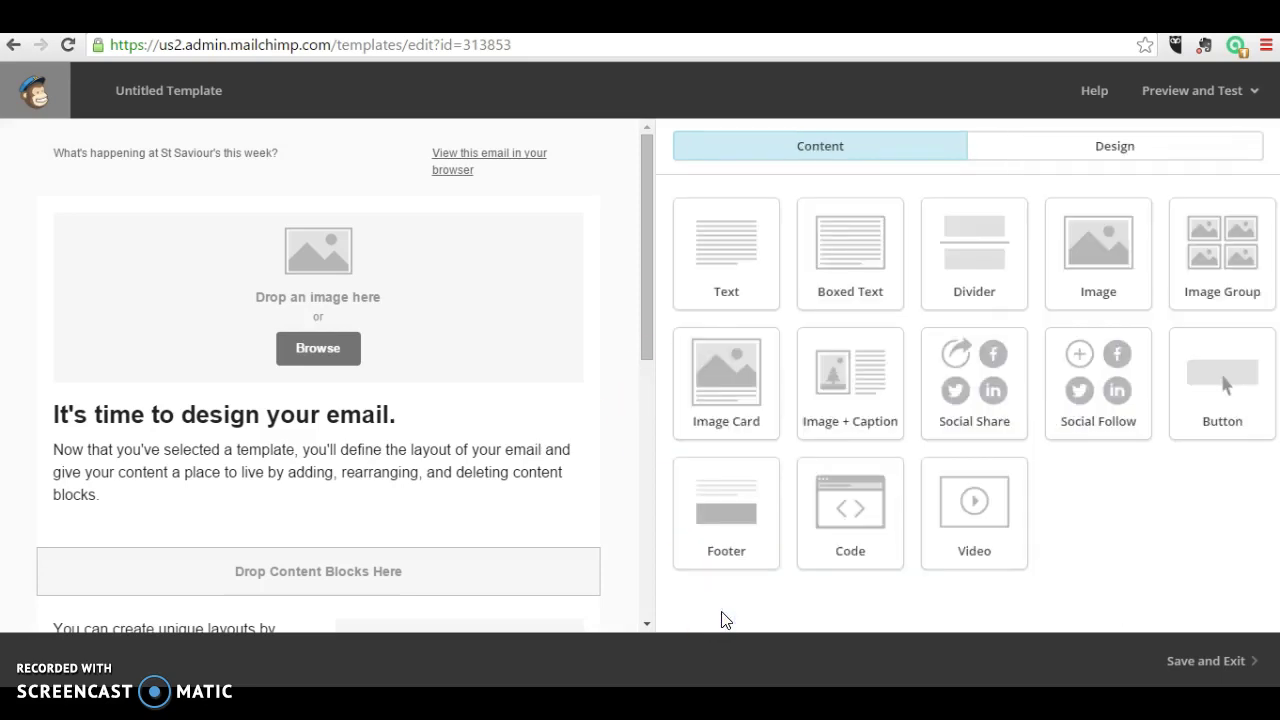
click(403, 305)
click(313, 348)
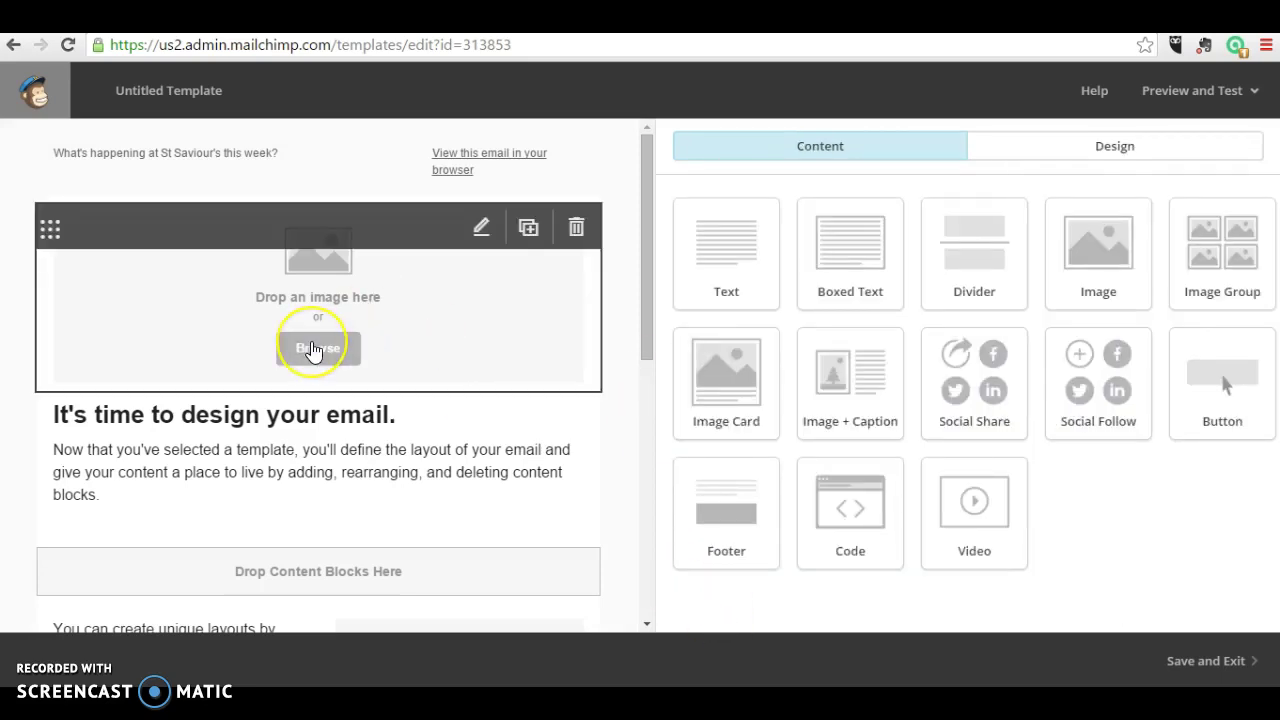
Step: Insert the 155.jpg beach-grass photo from the File Manager into the empty image block
click(481, 229)
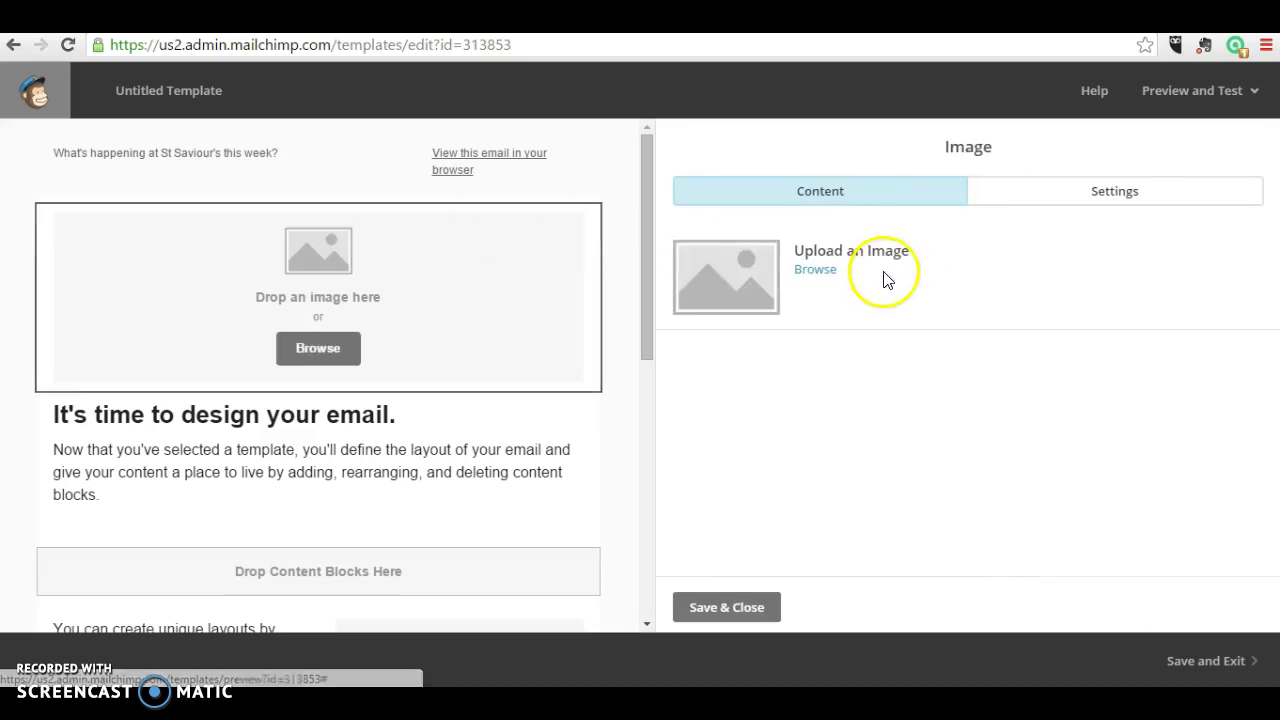
click(816, 272)
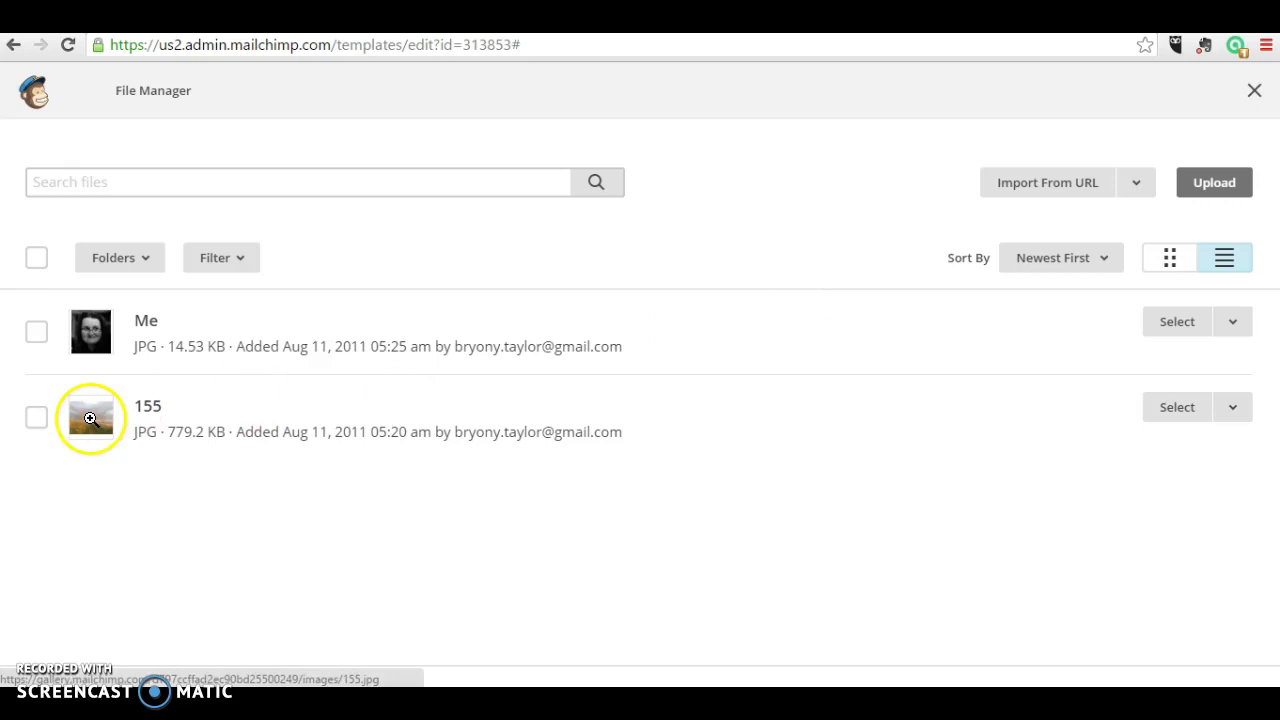
click(1168, 410)
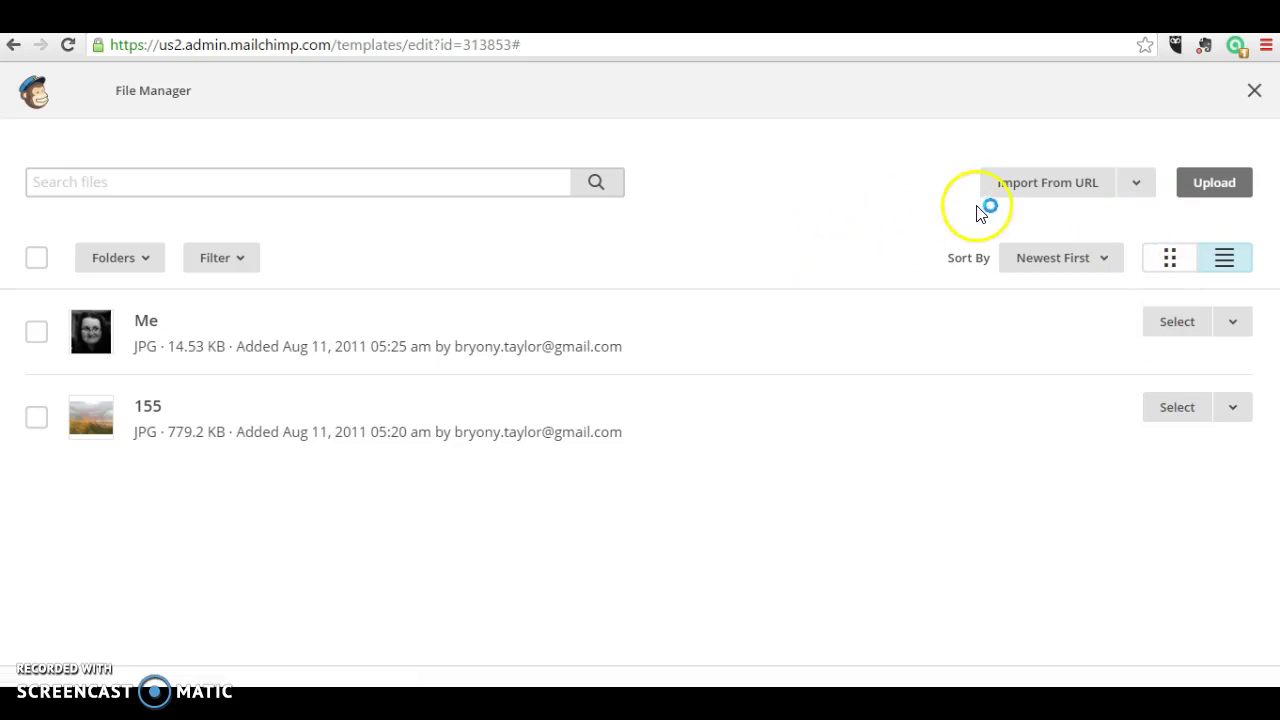
click(1222, 187)
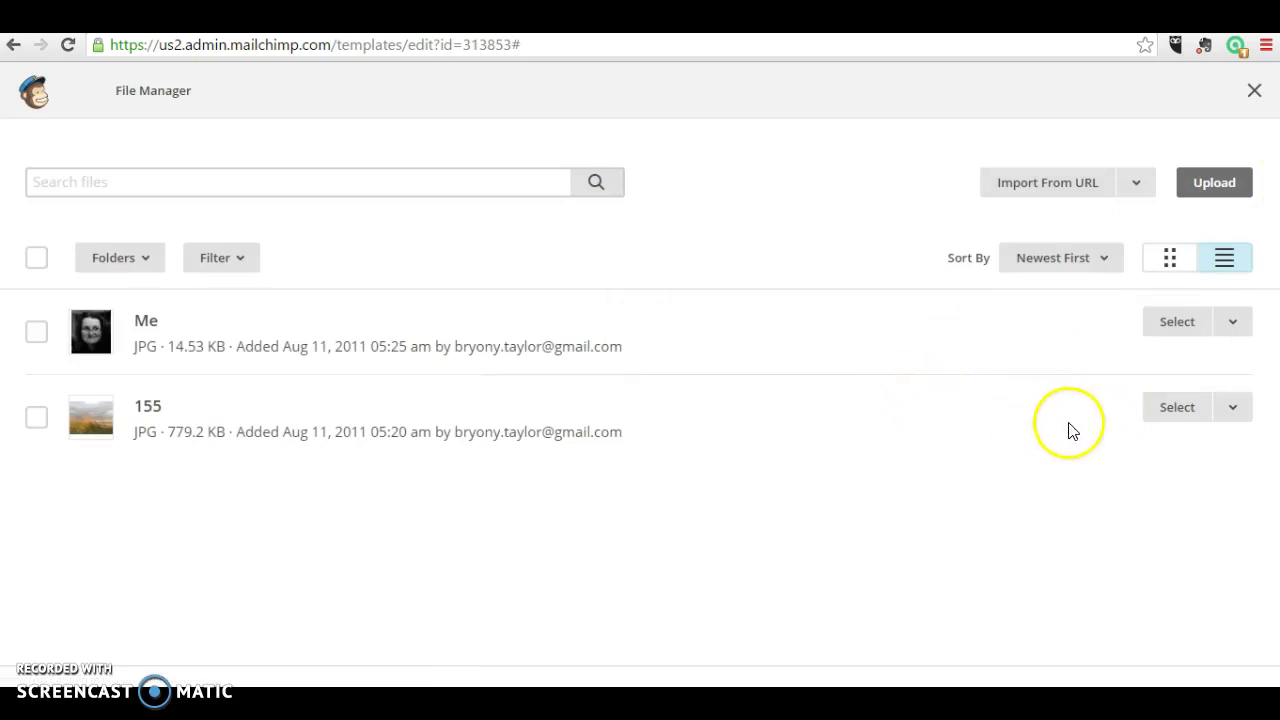
click(1170, 412)
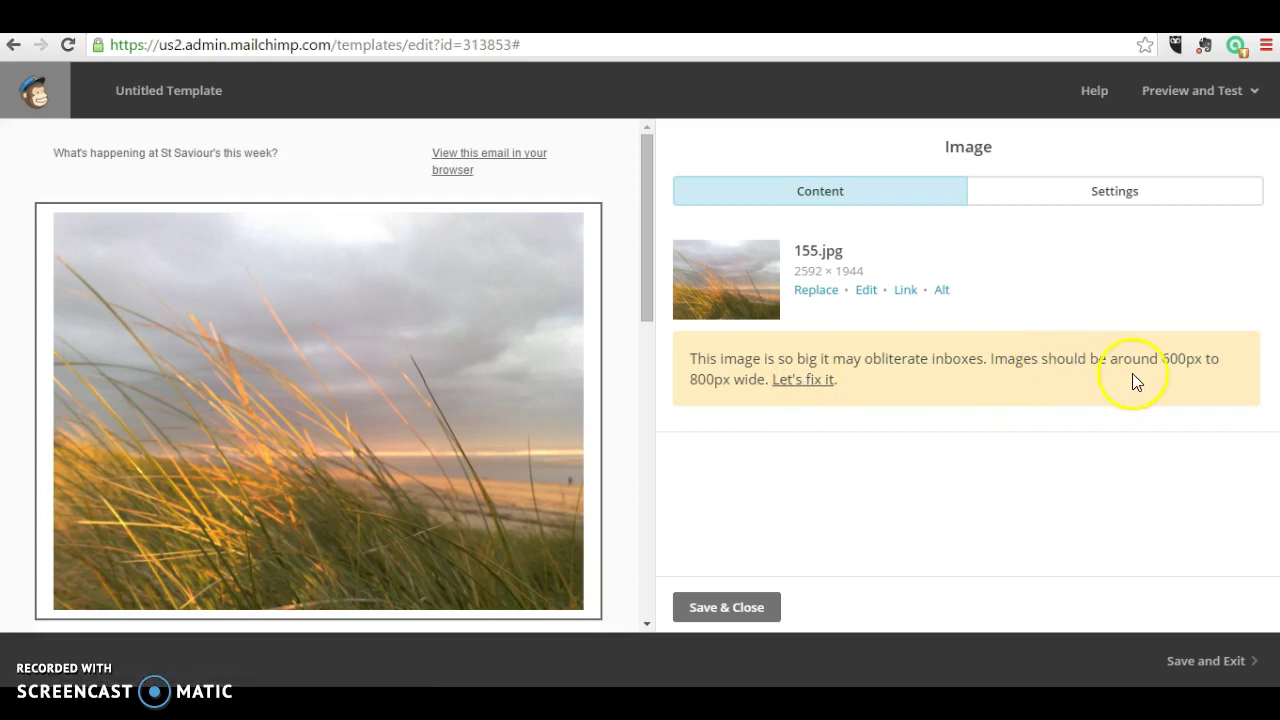
Step: Resize the oversized dune photo to 800 × 600 and save it in the photo editor
click(820, 388)
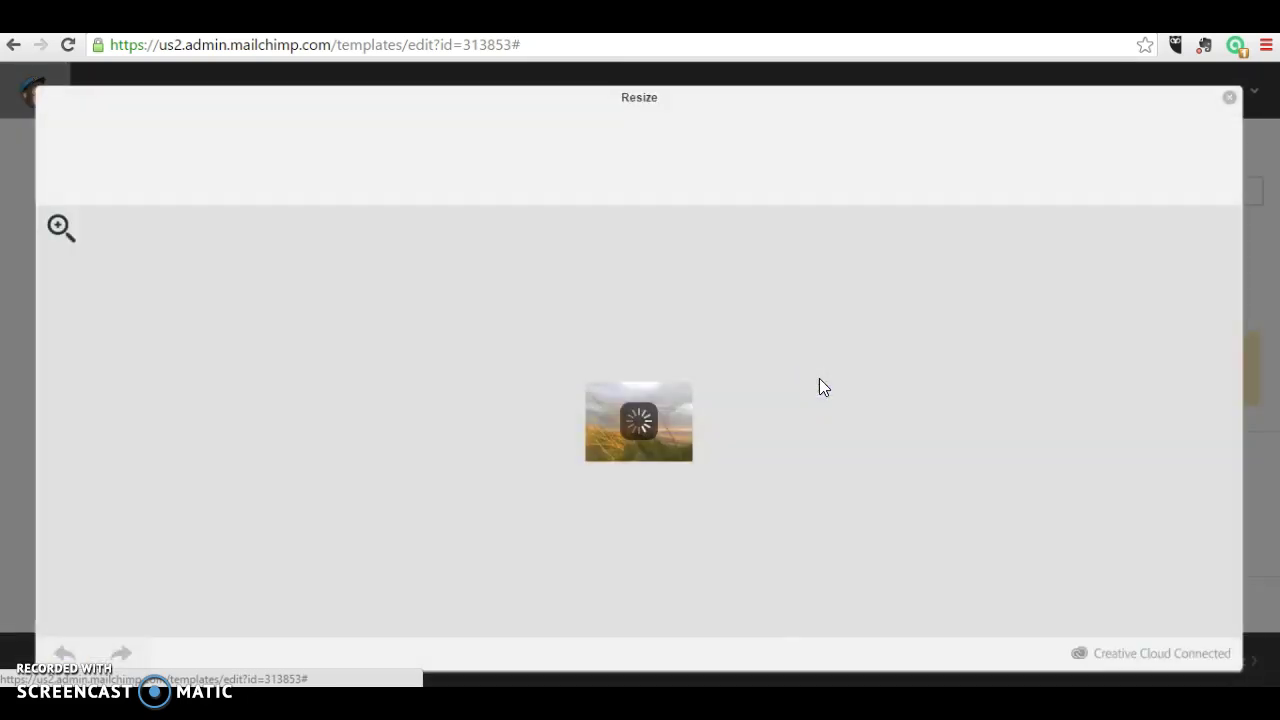
drag(466, 149, 508, 150)
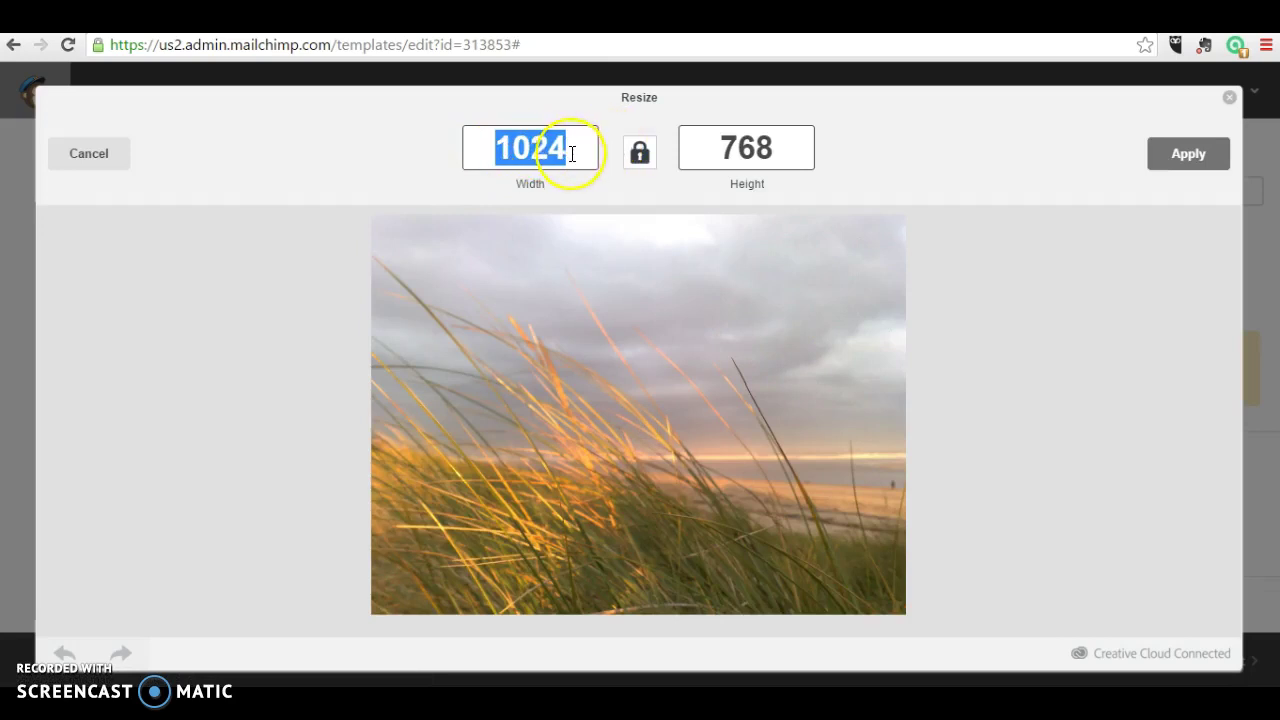
text(80)
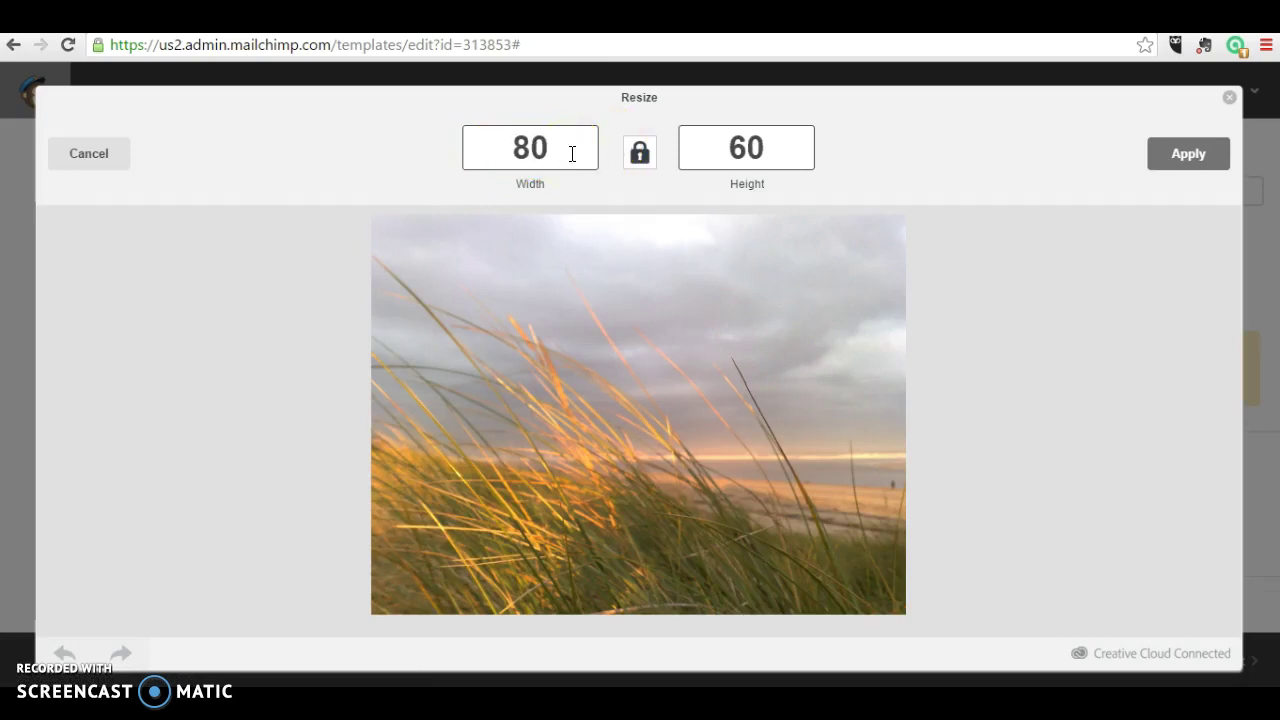
text(0)
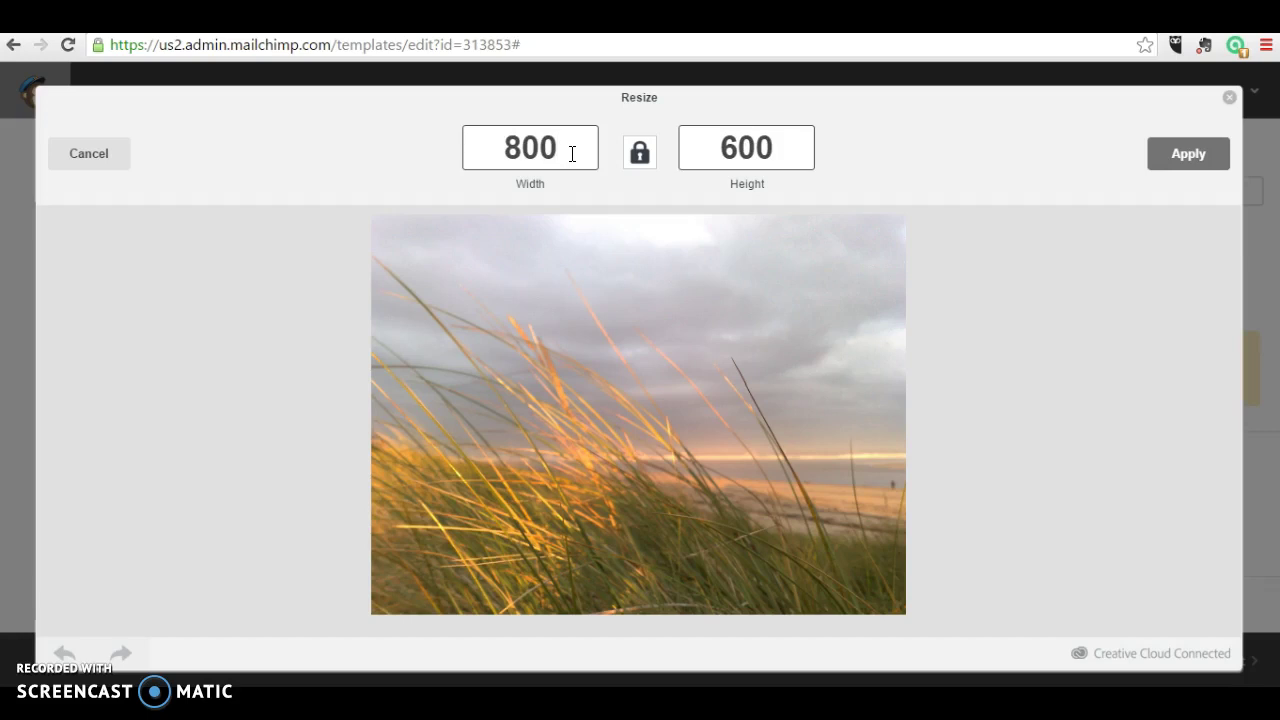
click(1193, 157)
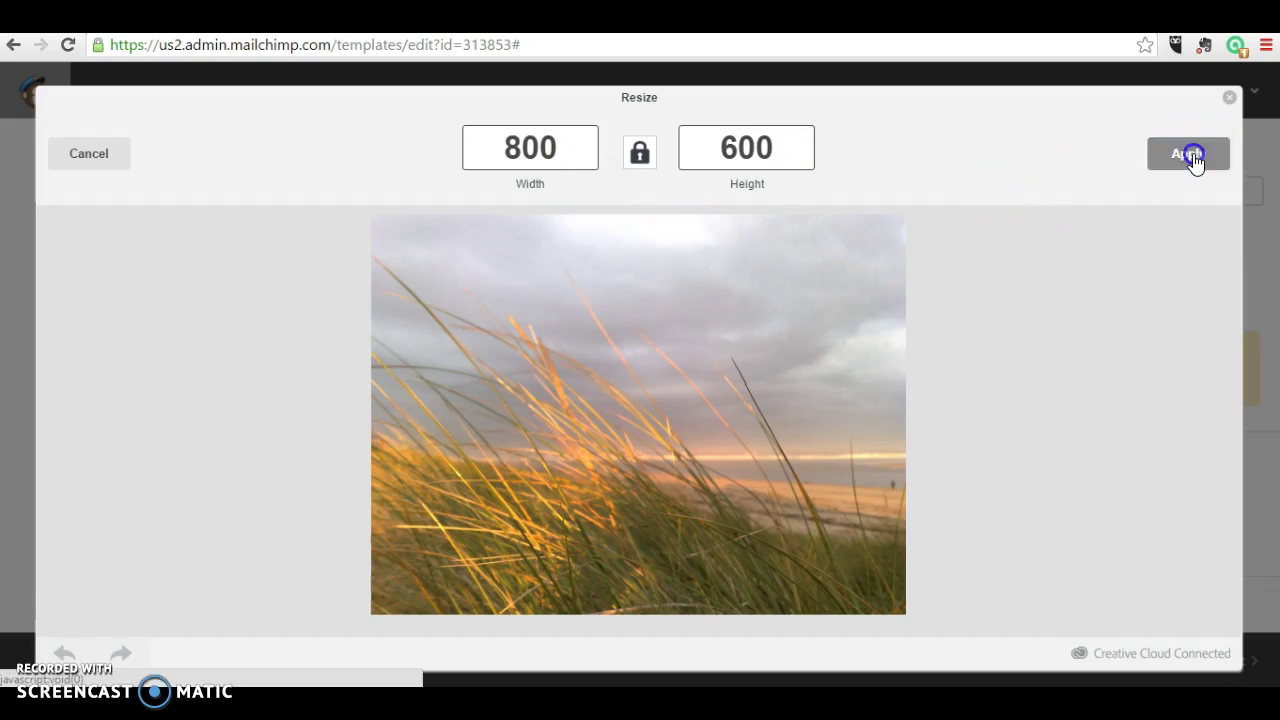
click(1190, 155)
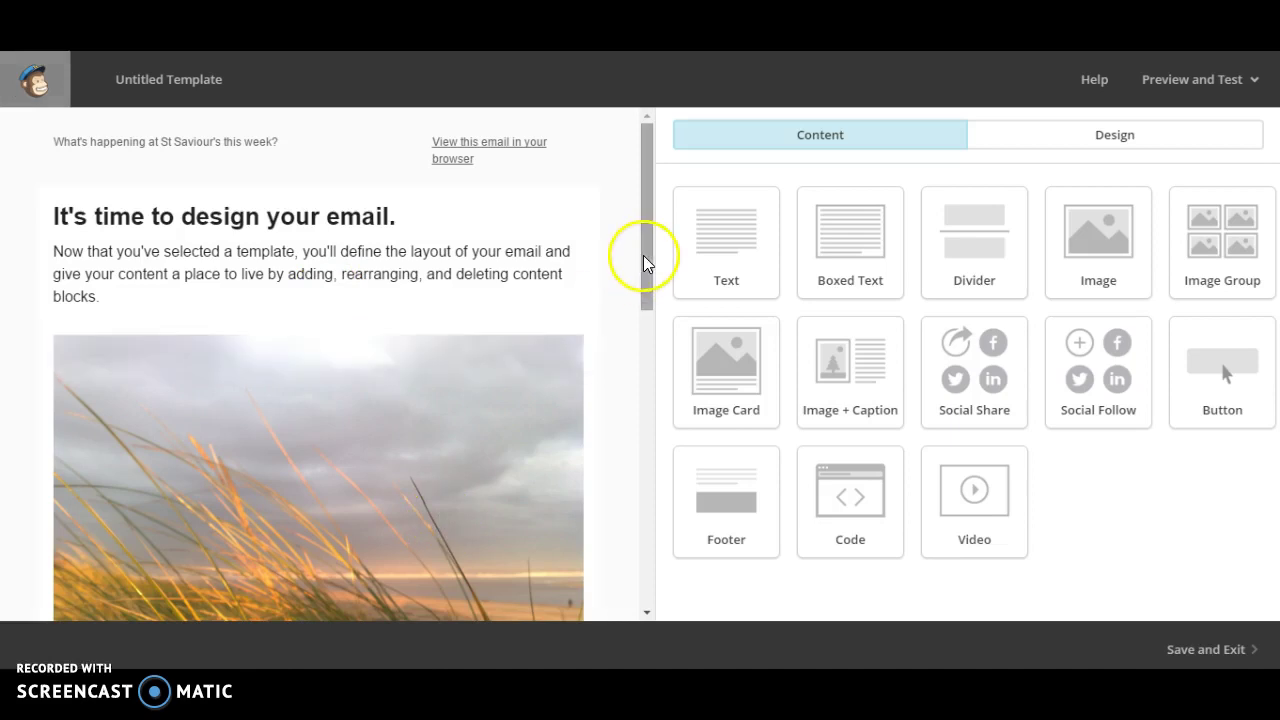
Step: Replace the intro block's heading text with 'Welcome to our newsletter!', fixing the typos
drag(643, 257, 624, 230)
mouse_move(323, 240)
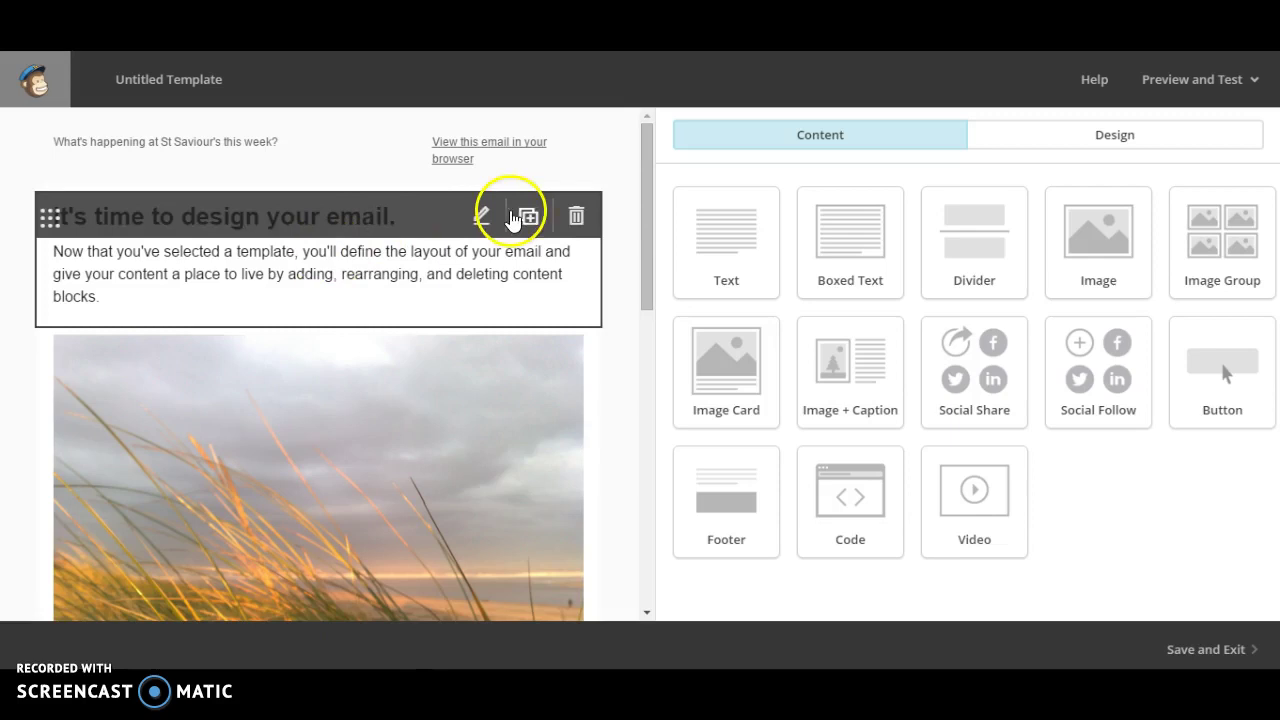
click(482, 218)
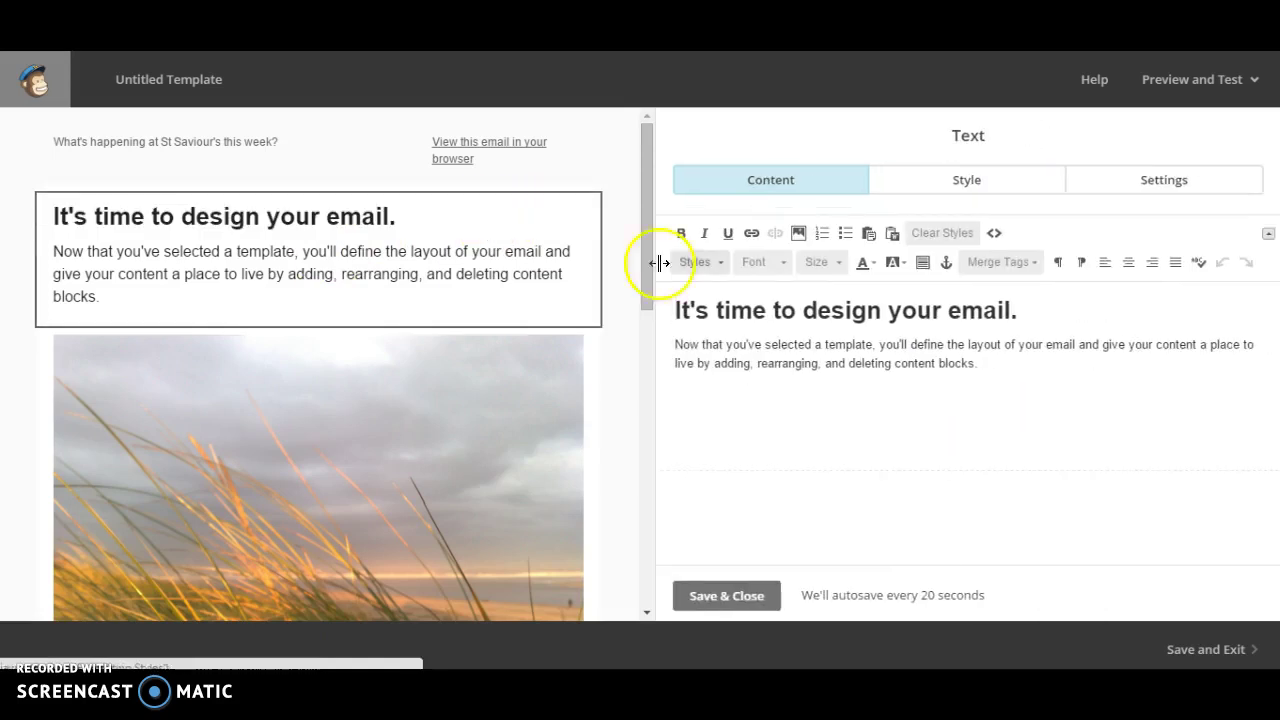
drag(1028, 306, 671, 318)
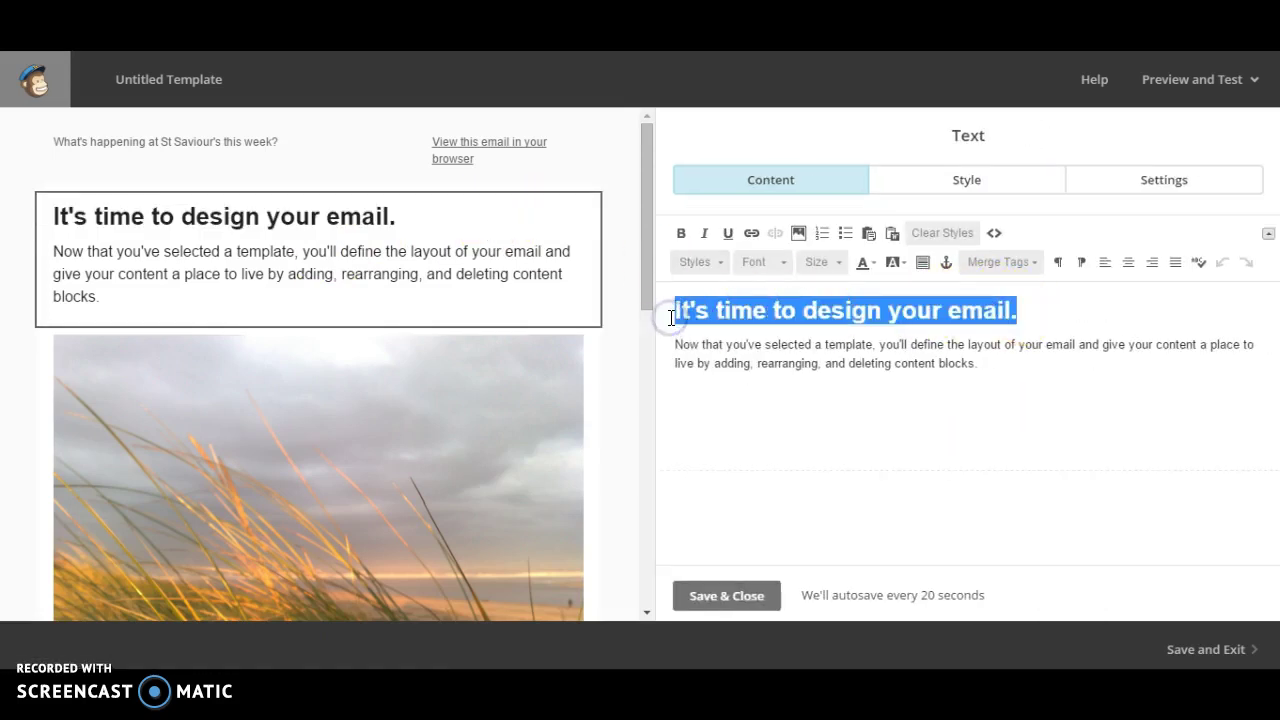
text(Welcome)
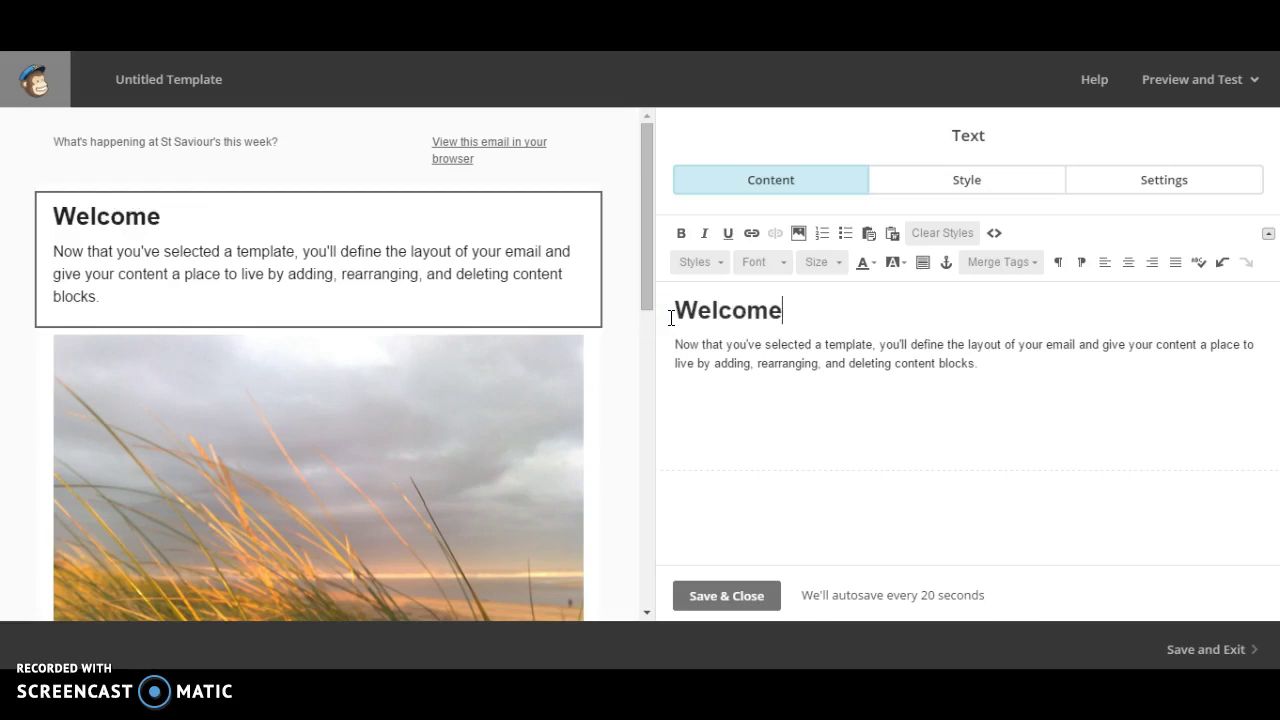
text( to oyu)
key(BackSpace)
key(BackSpace)
text(u)
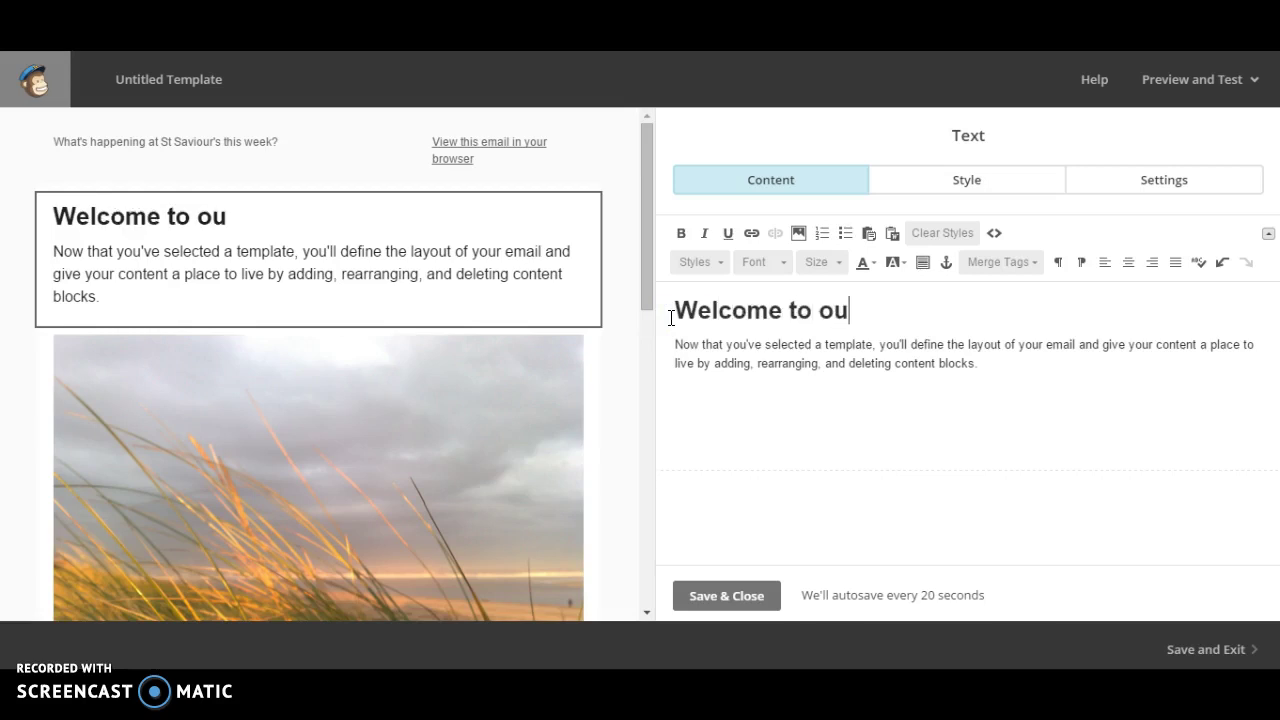
text(r new )
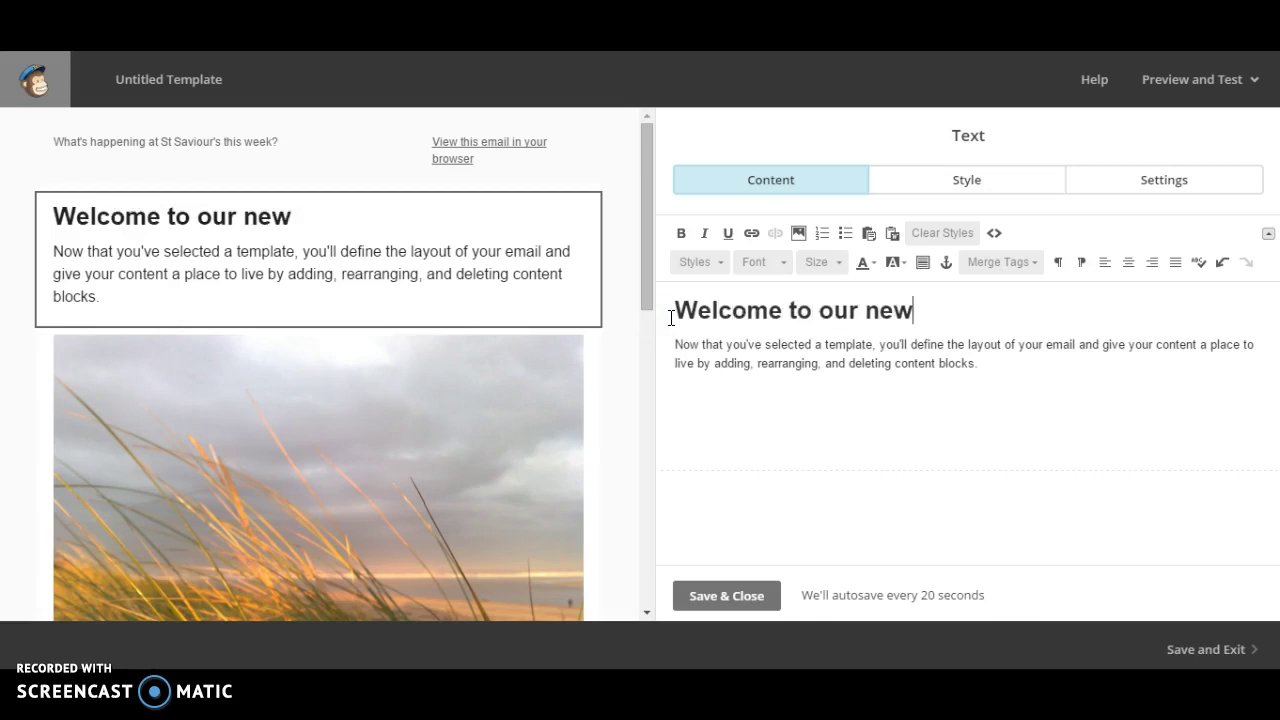
text(se)
key(BackSpace)
key(BackSpace)
key(BackSpace)
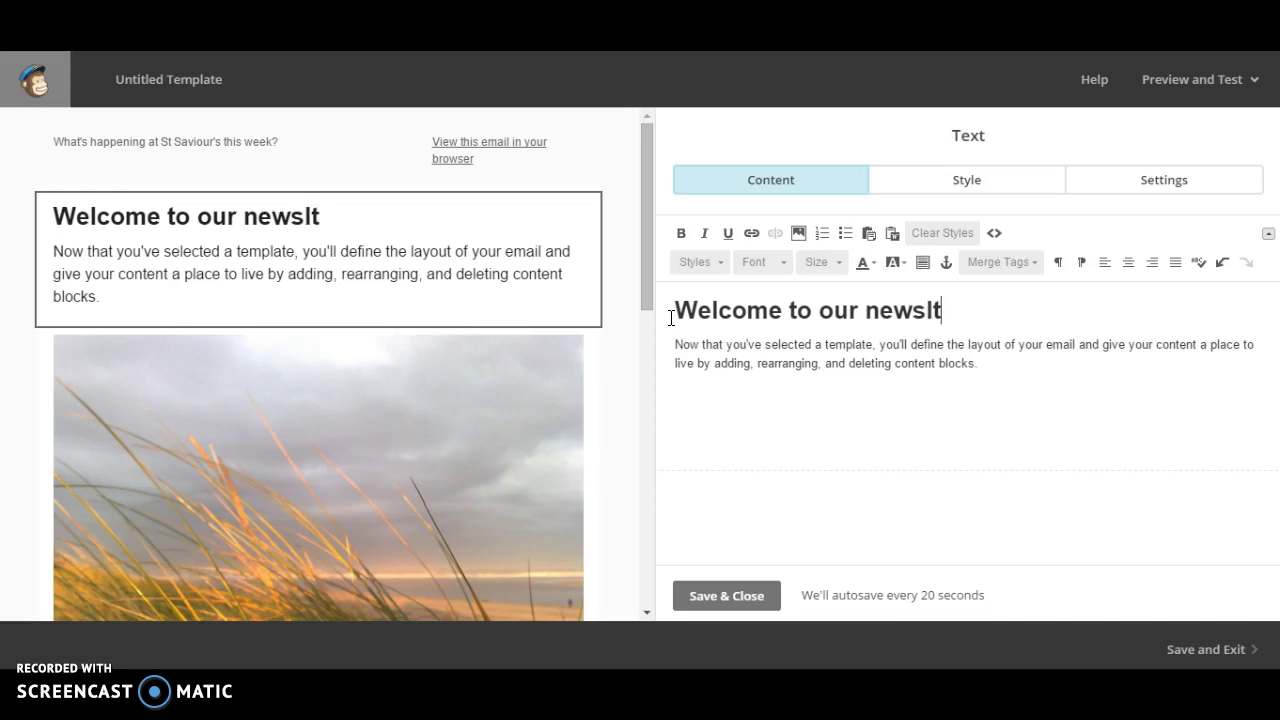
text(letter!)
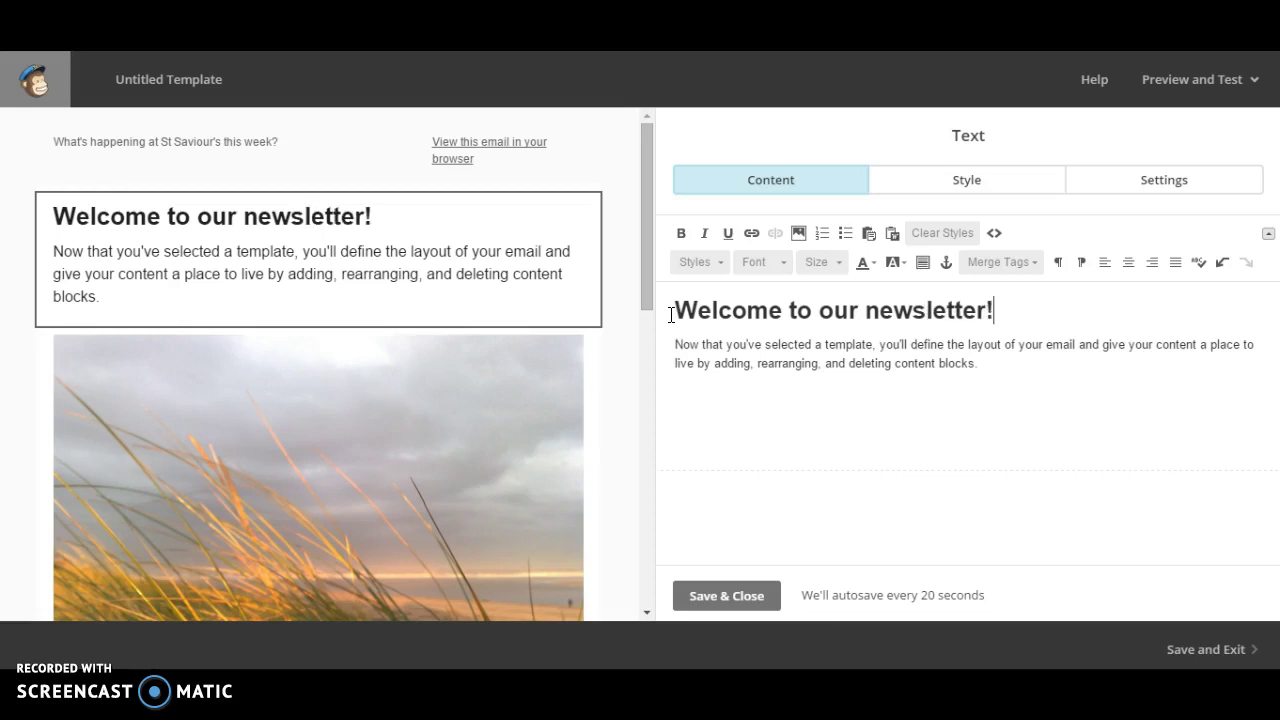
drag(1014, 366, 651, 346)
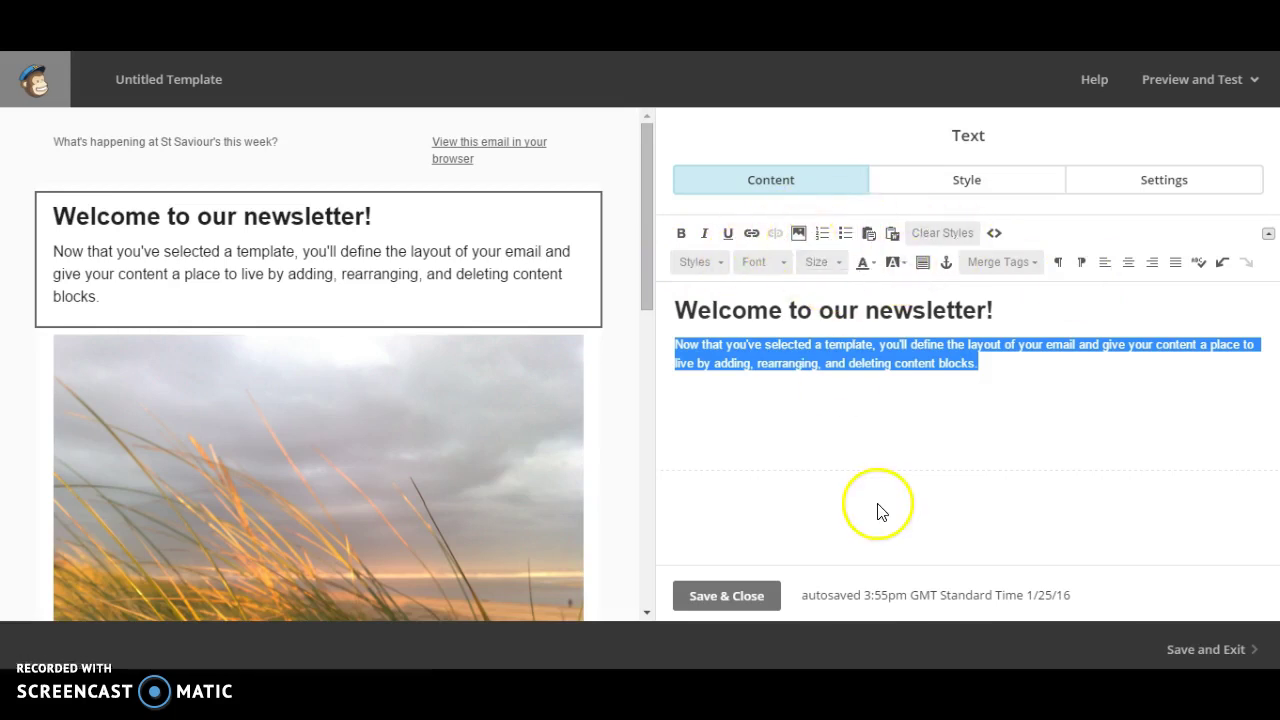
Step: Save the heading and place a Social Follow block with Facebook, Twitter and link icons under the image
click(716, 597)
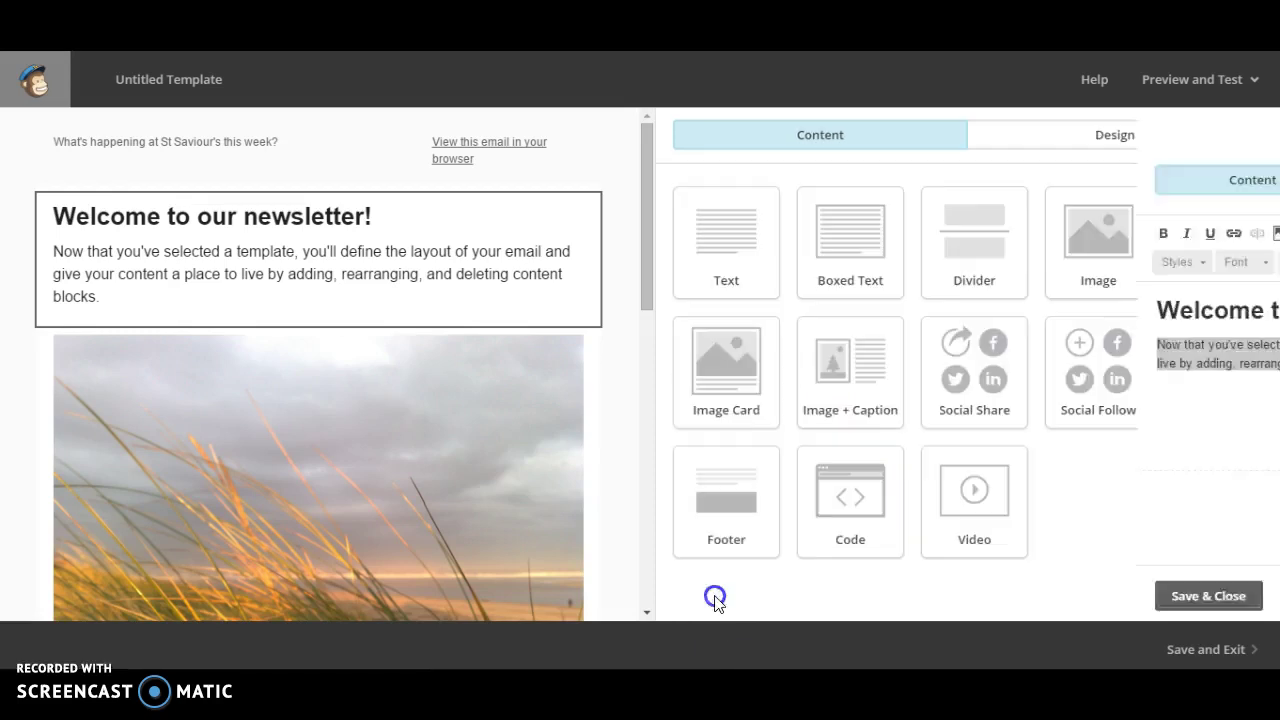
click(647, 250)
drag(647, 250, 657, 466)
mouse_move(295, 268)
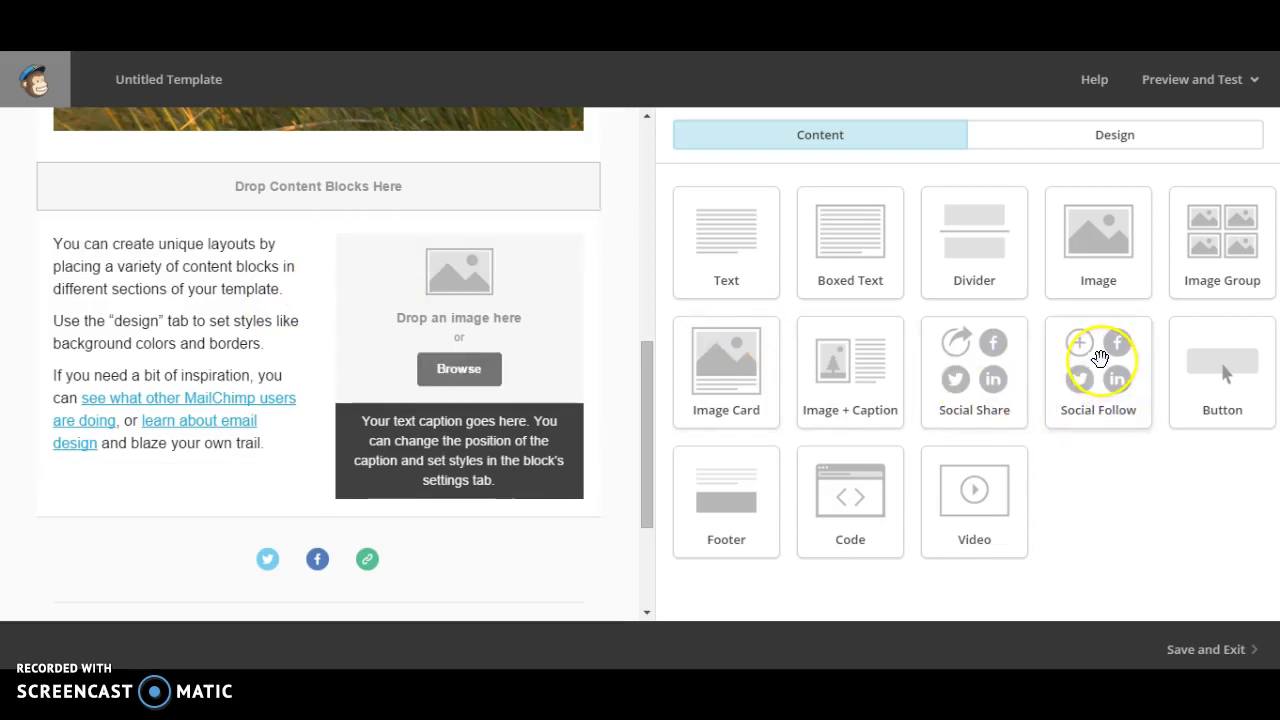
drag(1100, 358, 186, 322)
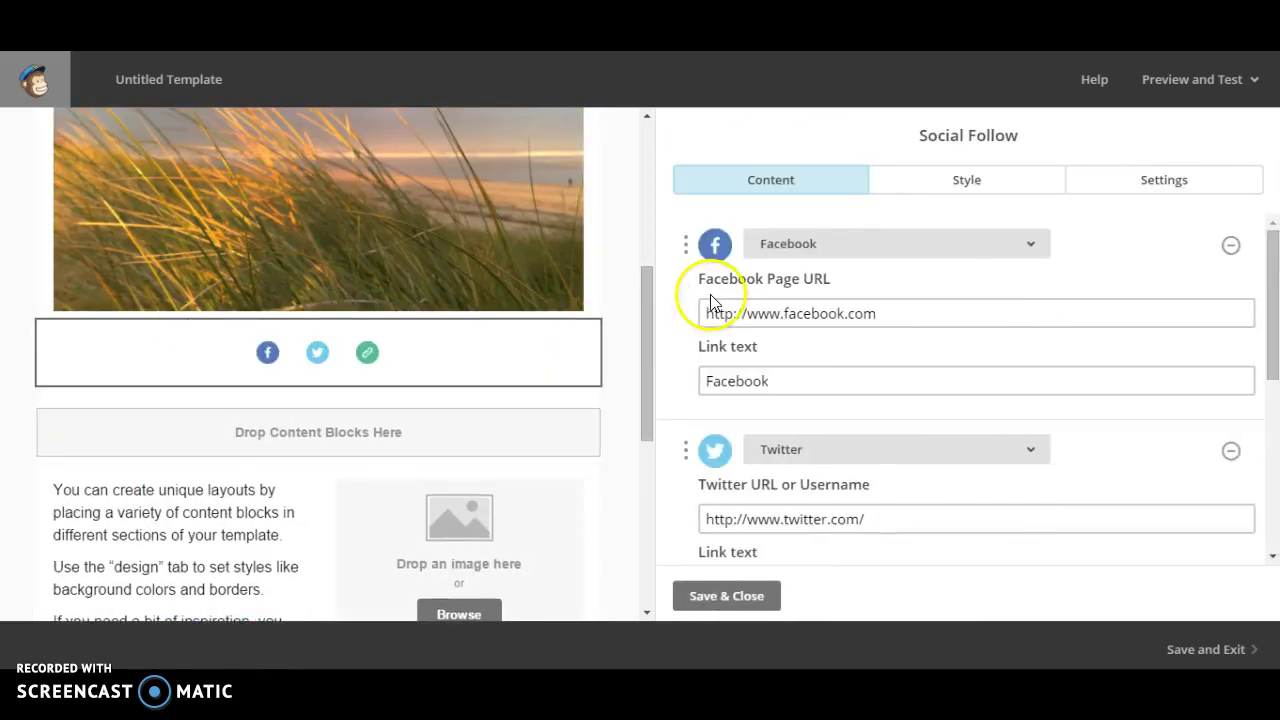
click(893, 314)
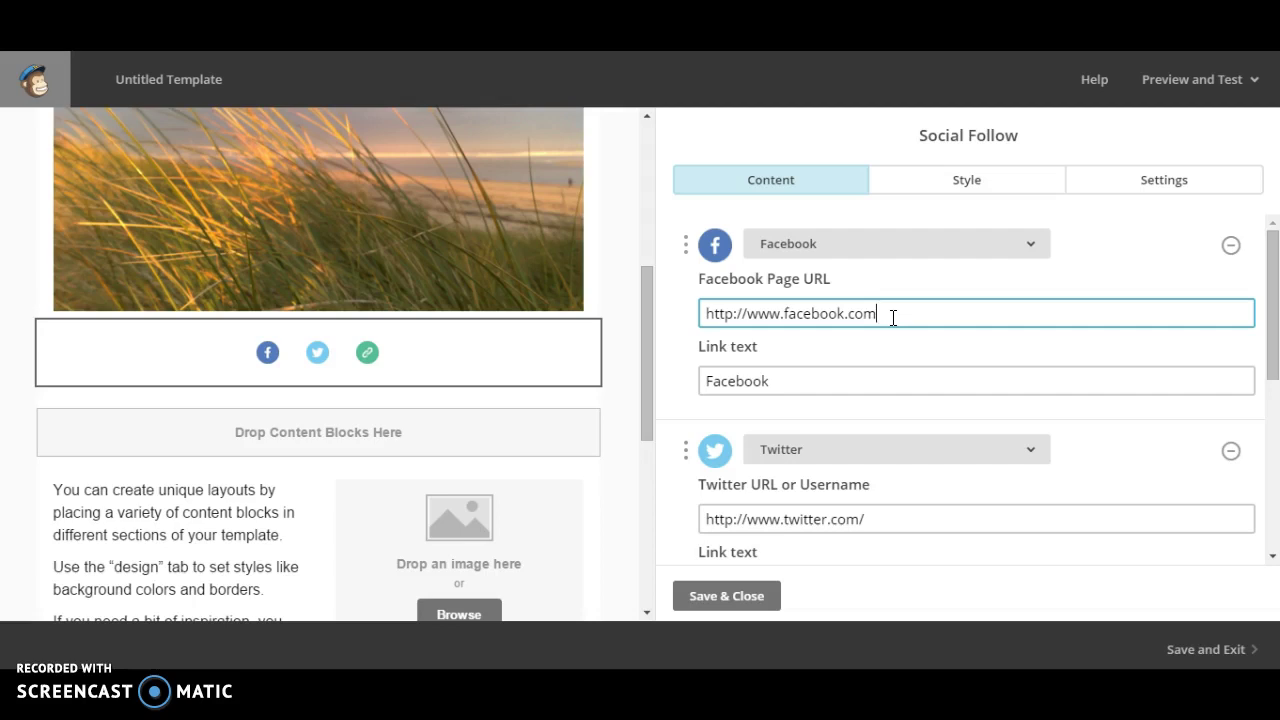
mouse_move(528, 371)
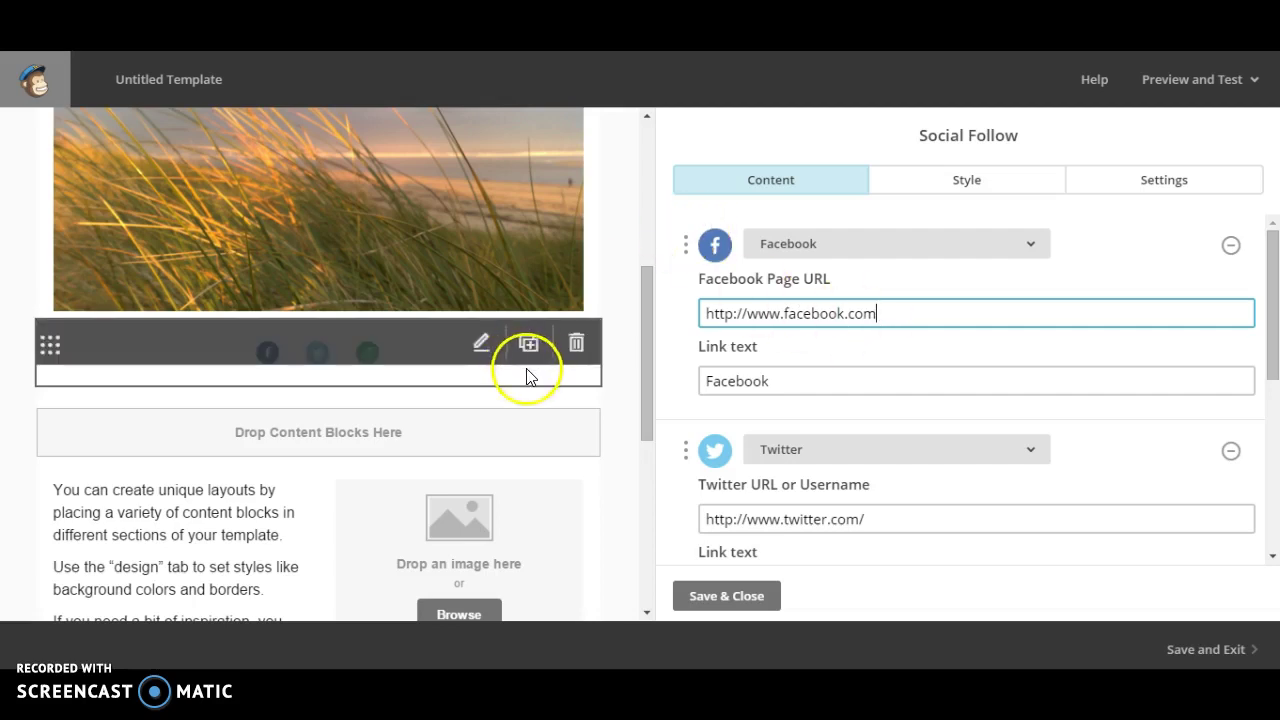
Step: Delete the Social Follow block beneath the beach-grass image
click(577, 352)
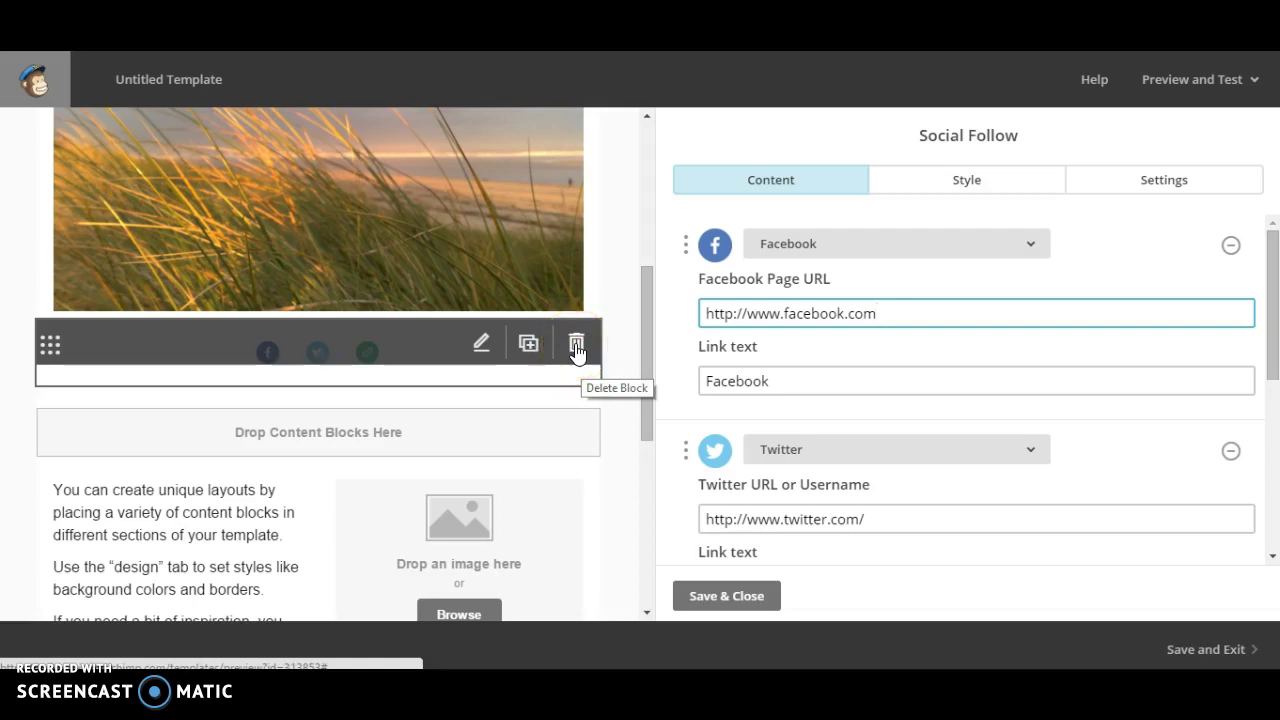
click(577, 350)
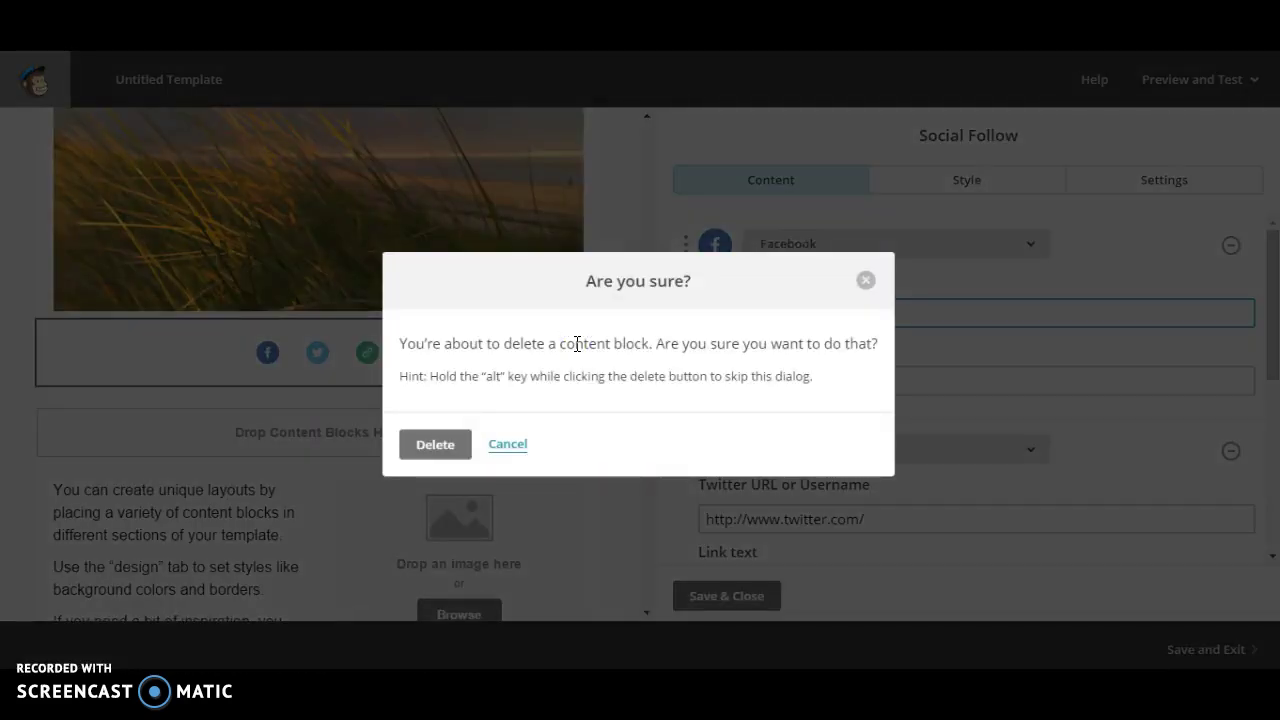
click(418, 450)
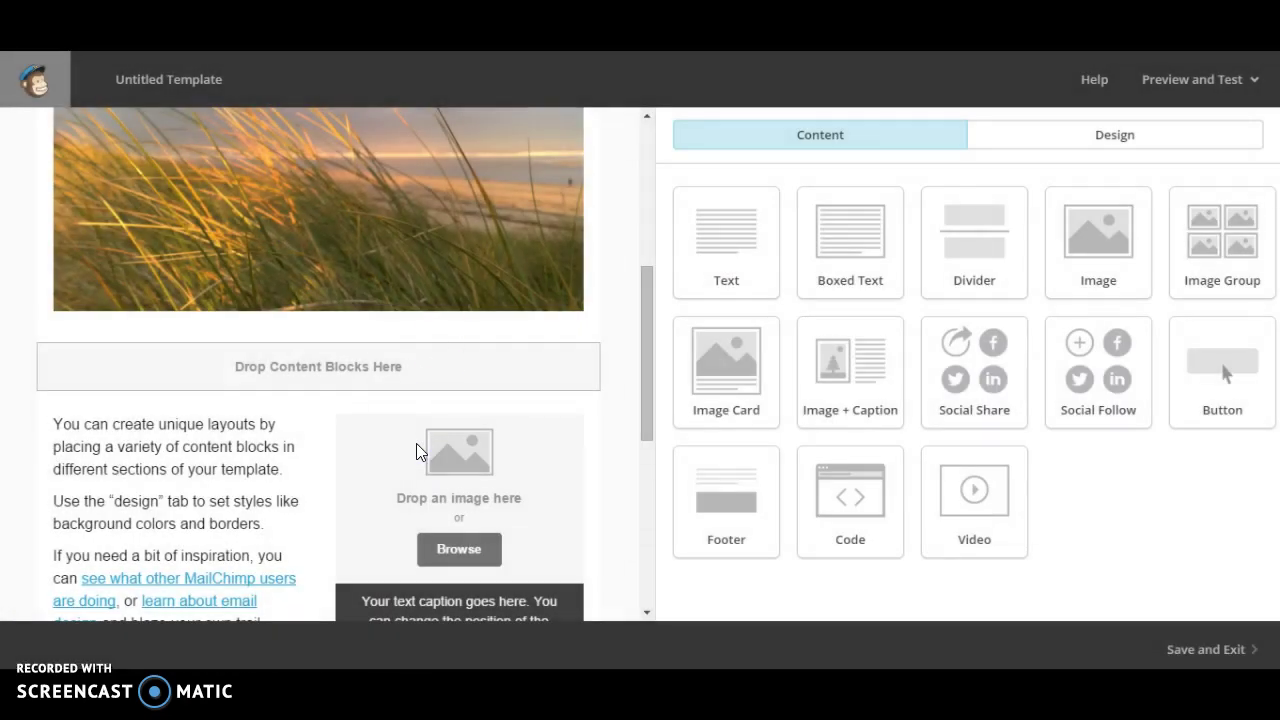
Step: Drag the left-column text block to a new position in the template
click(225, 468)
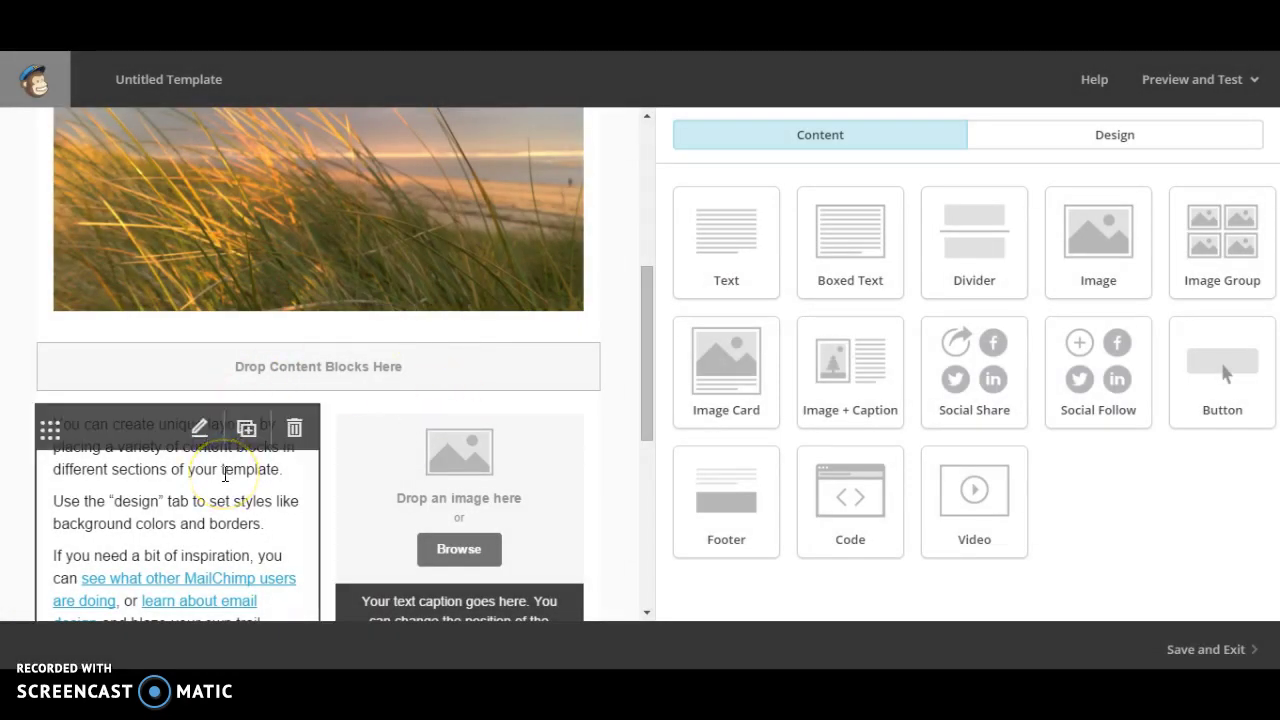
drag(51, 429, 46, 397)
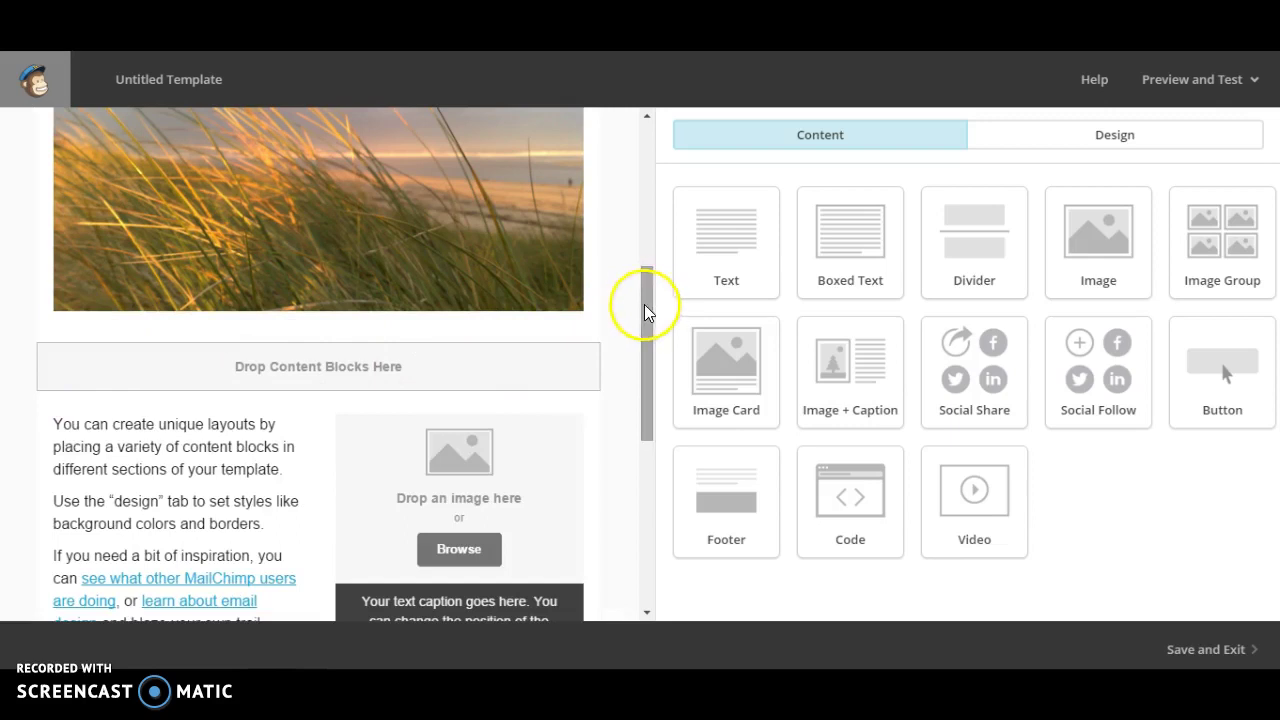
drag(645, 306, 666, 491)
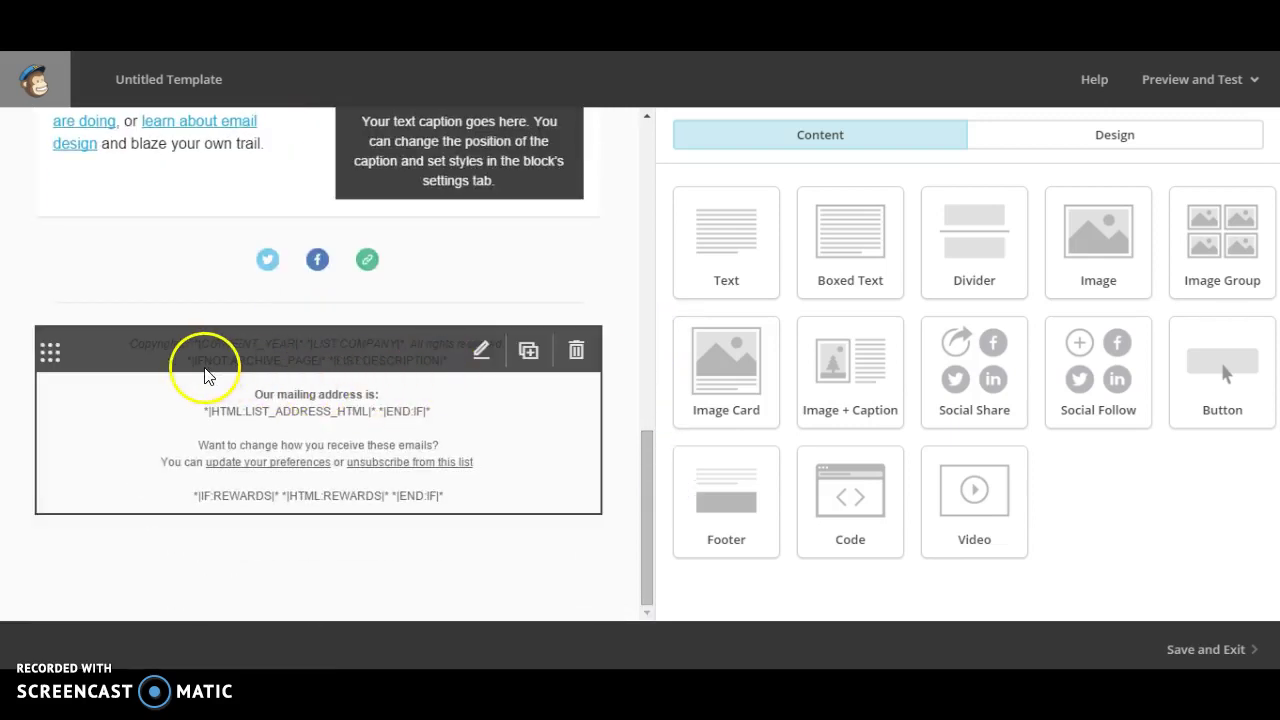
click(481, 355)
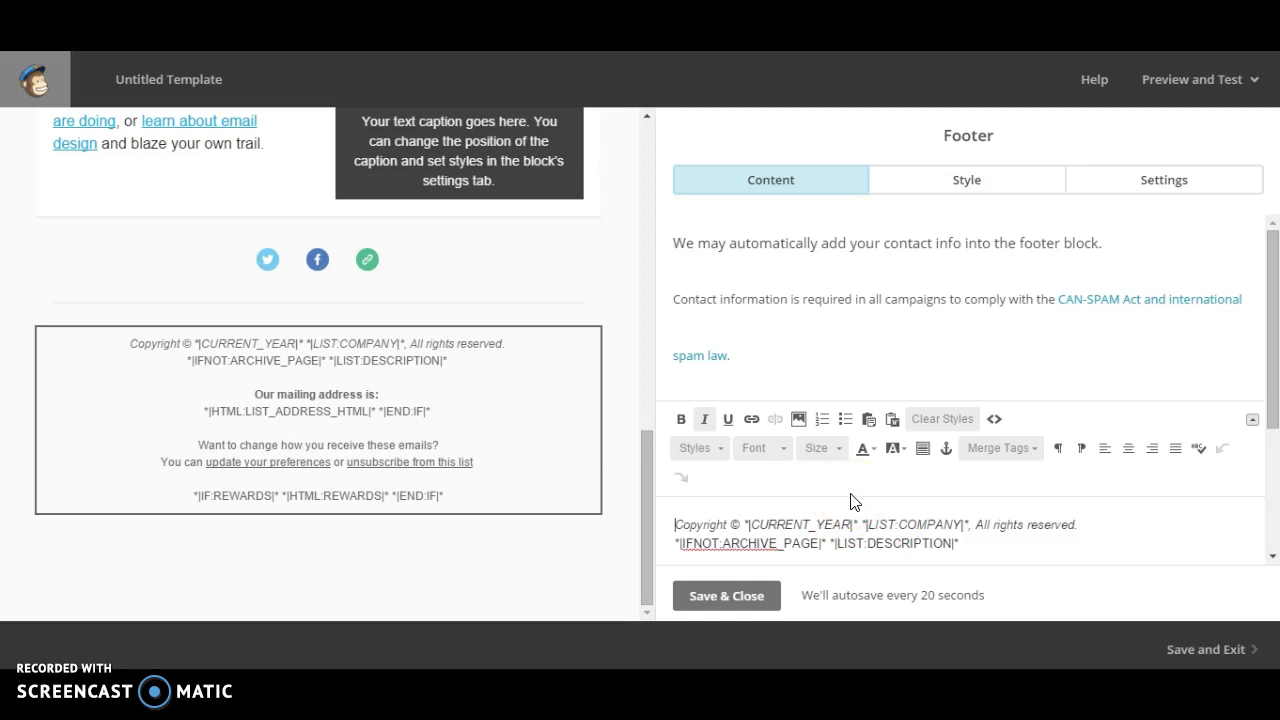
click(720, 595)
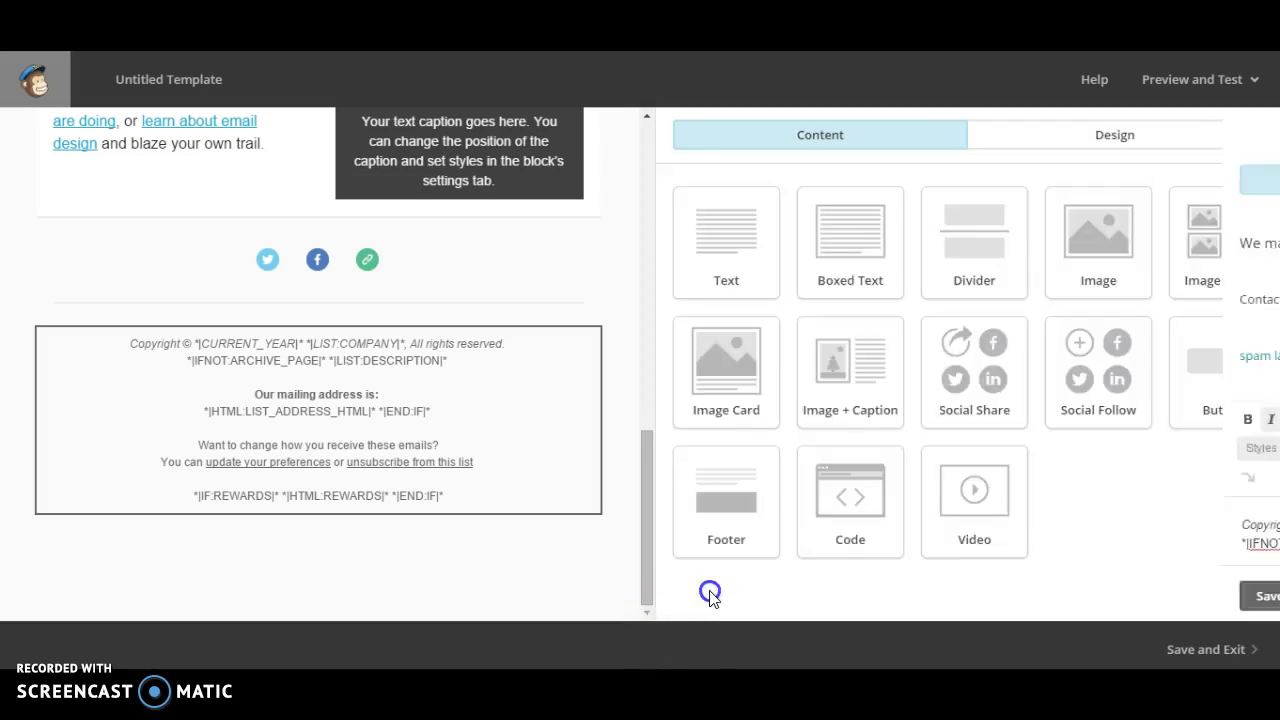
drag(649, 535, 641, 392)
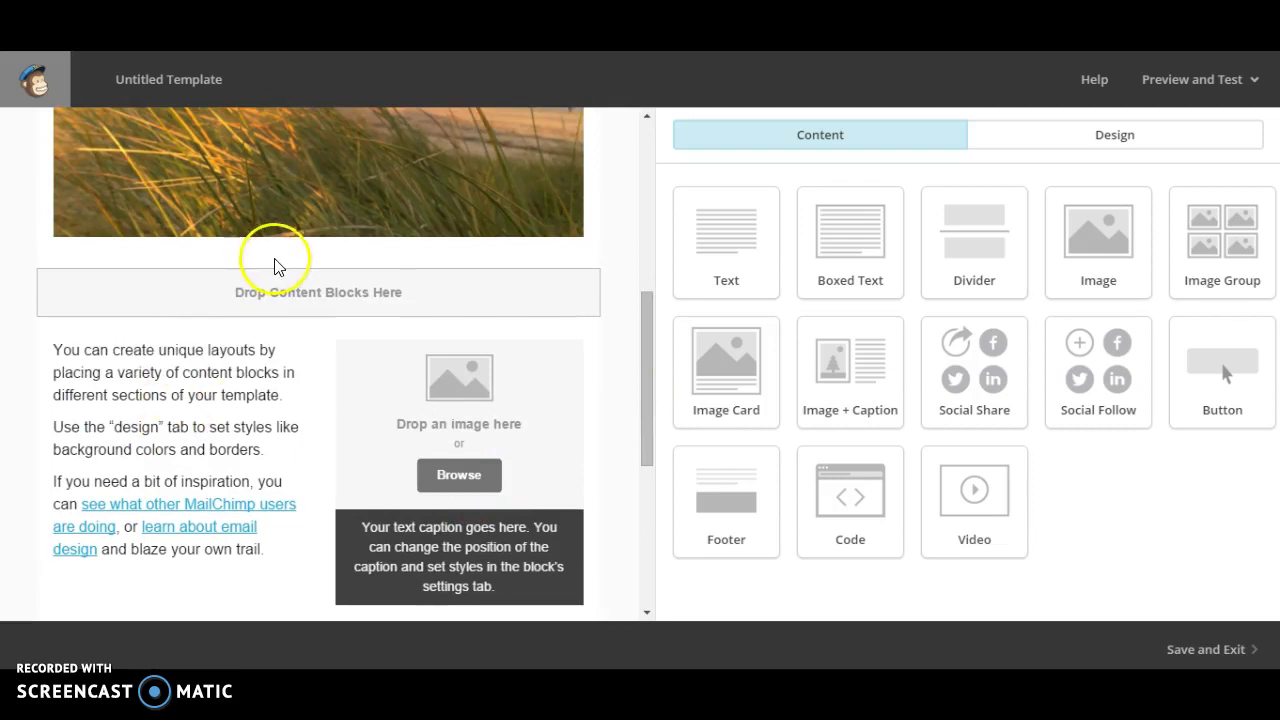
drag(643, 340, 643, 152)
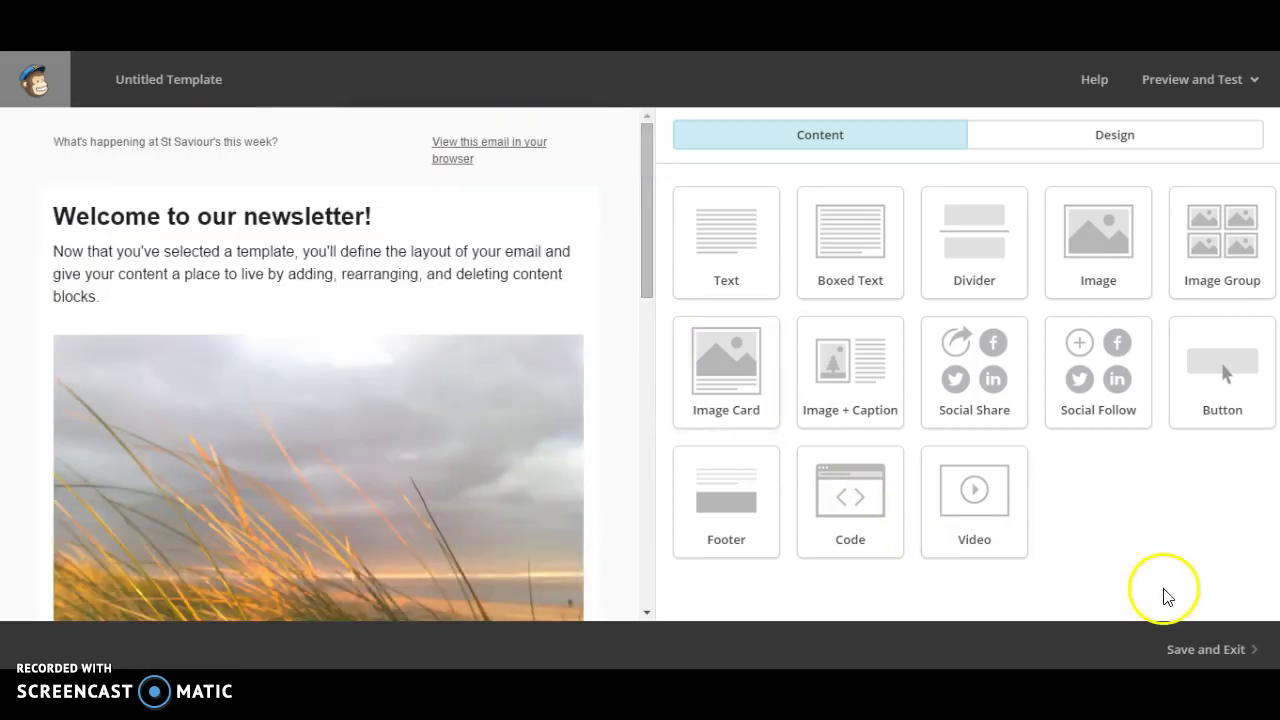
Step: Save the template under the name 'General News' and exit the editor
click(1178, 655)
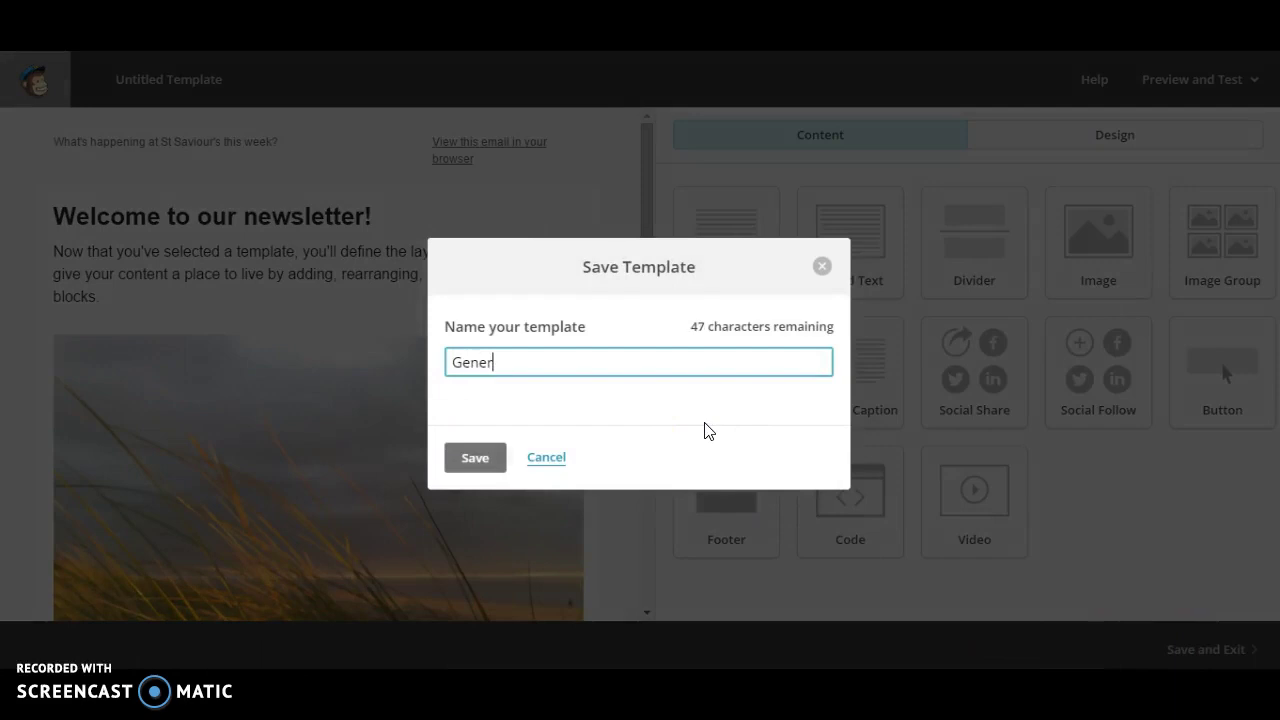
text(General News)
click(471, 458)
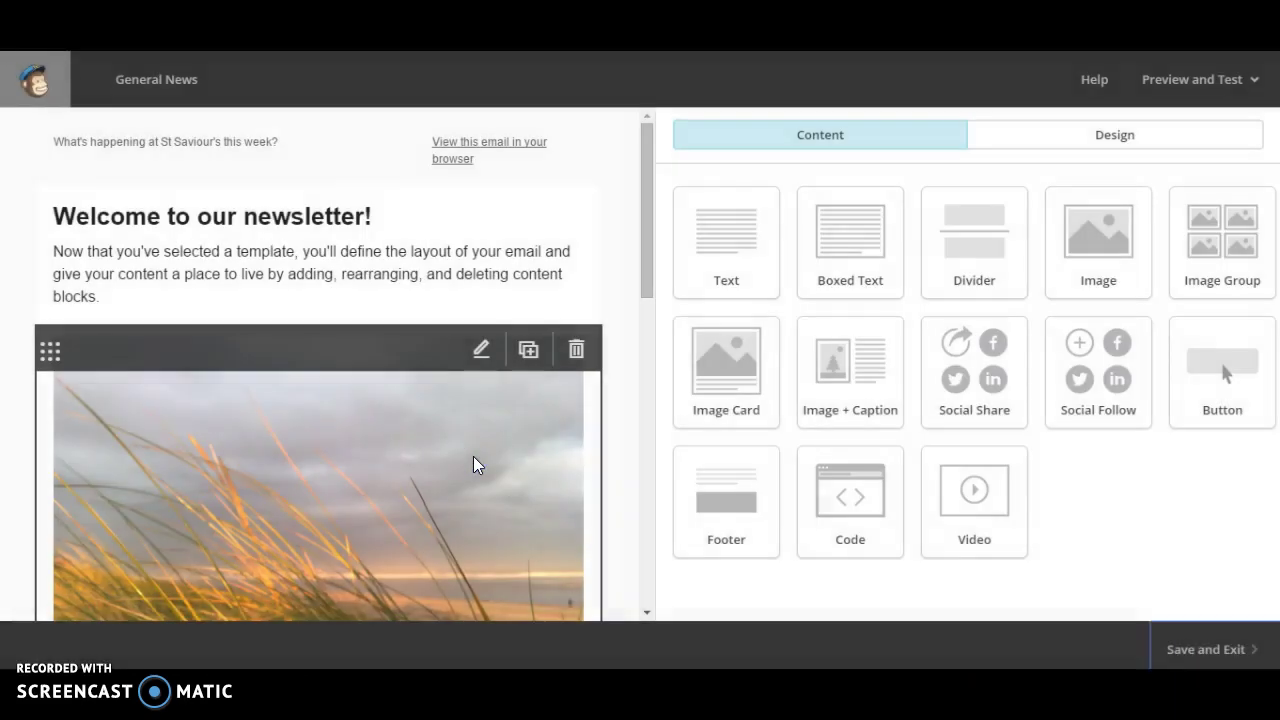